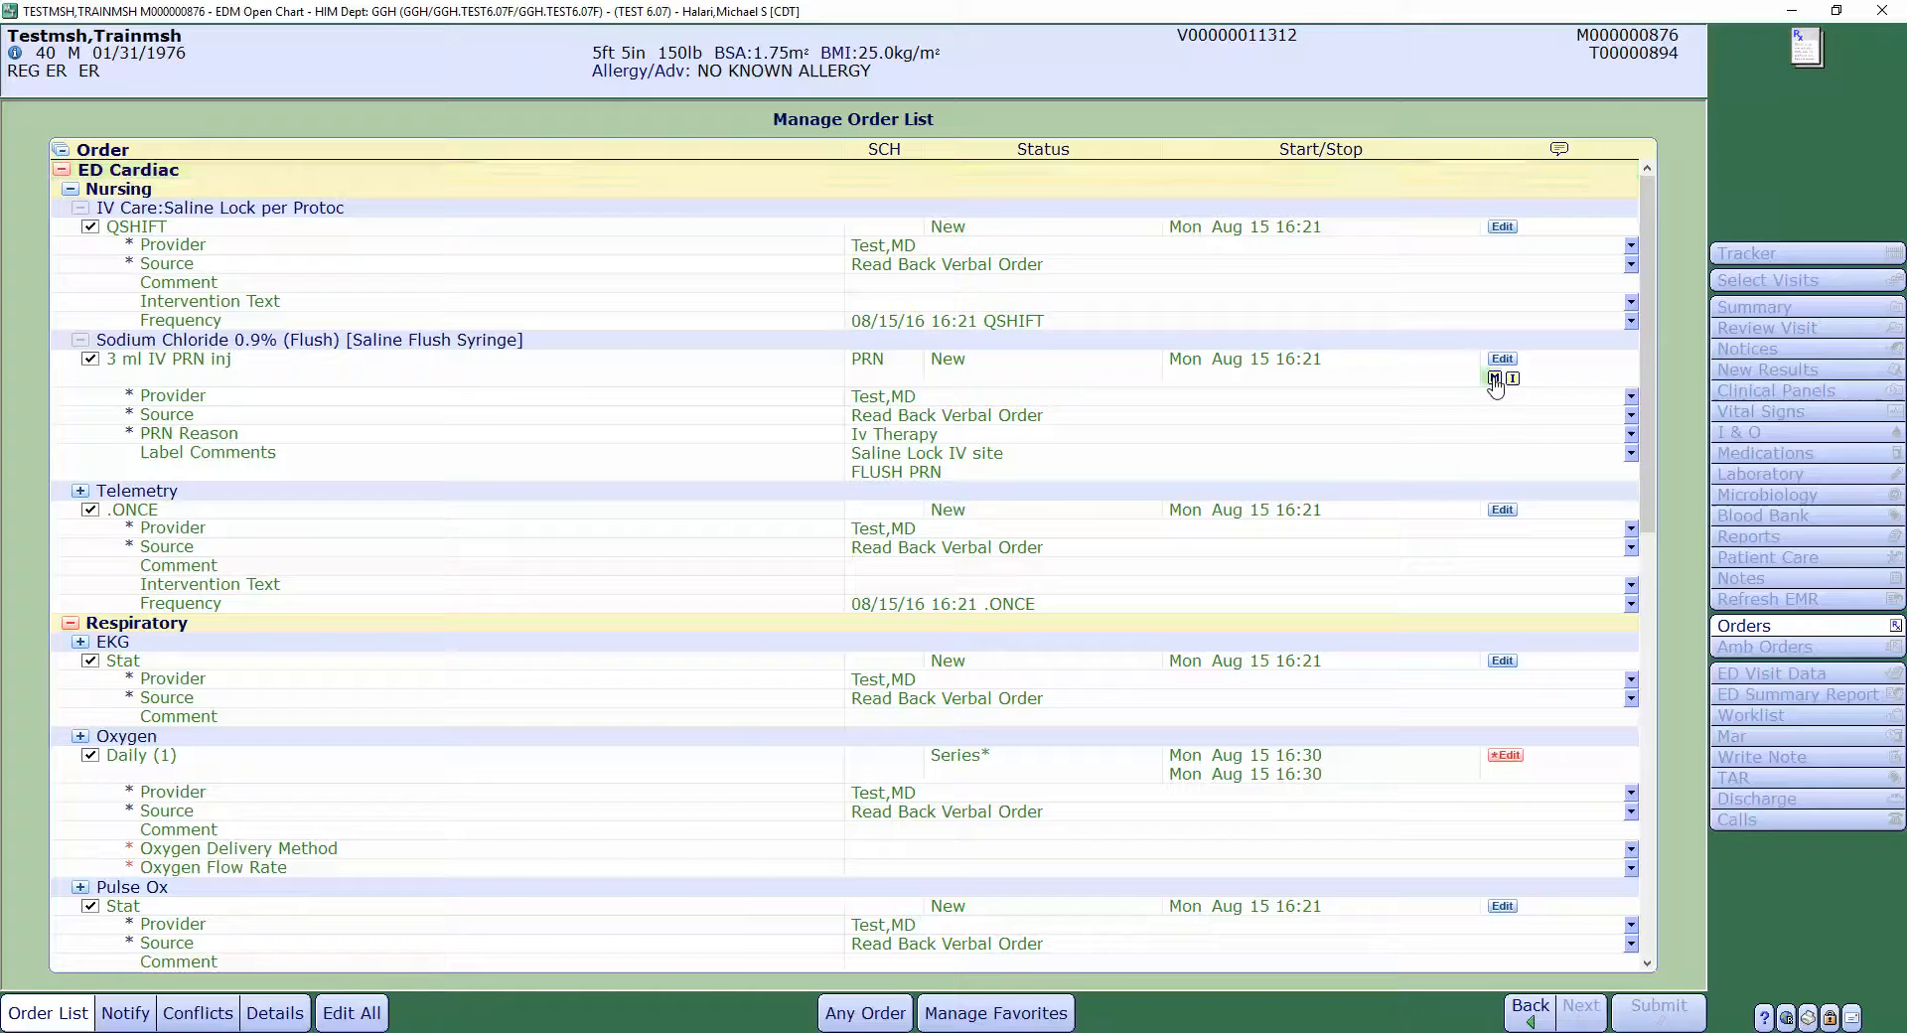
Step: Review the monograph of the Sodium Chloride 0.9% flush order and its label comments and dose instruction
{"action": "left_click", "coordinate": [1494, 379]}
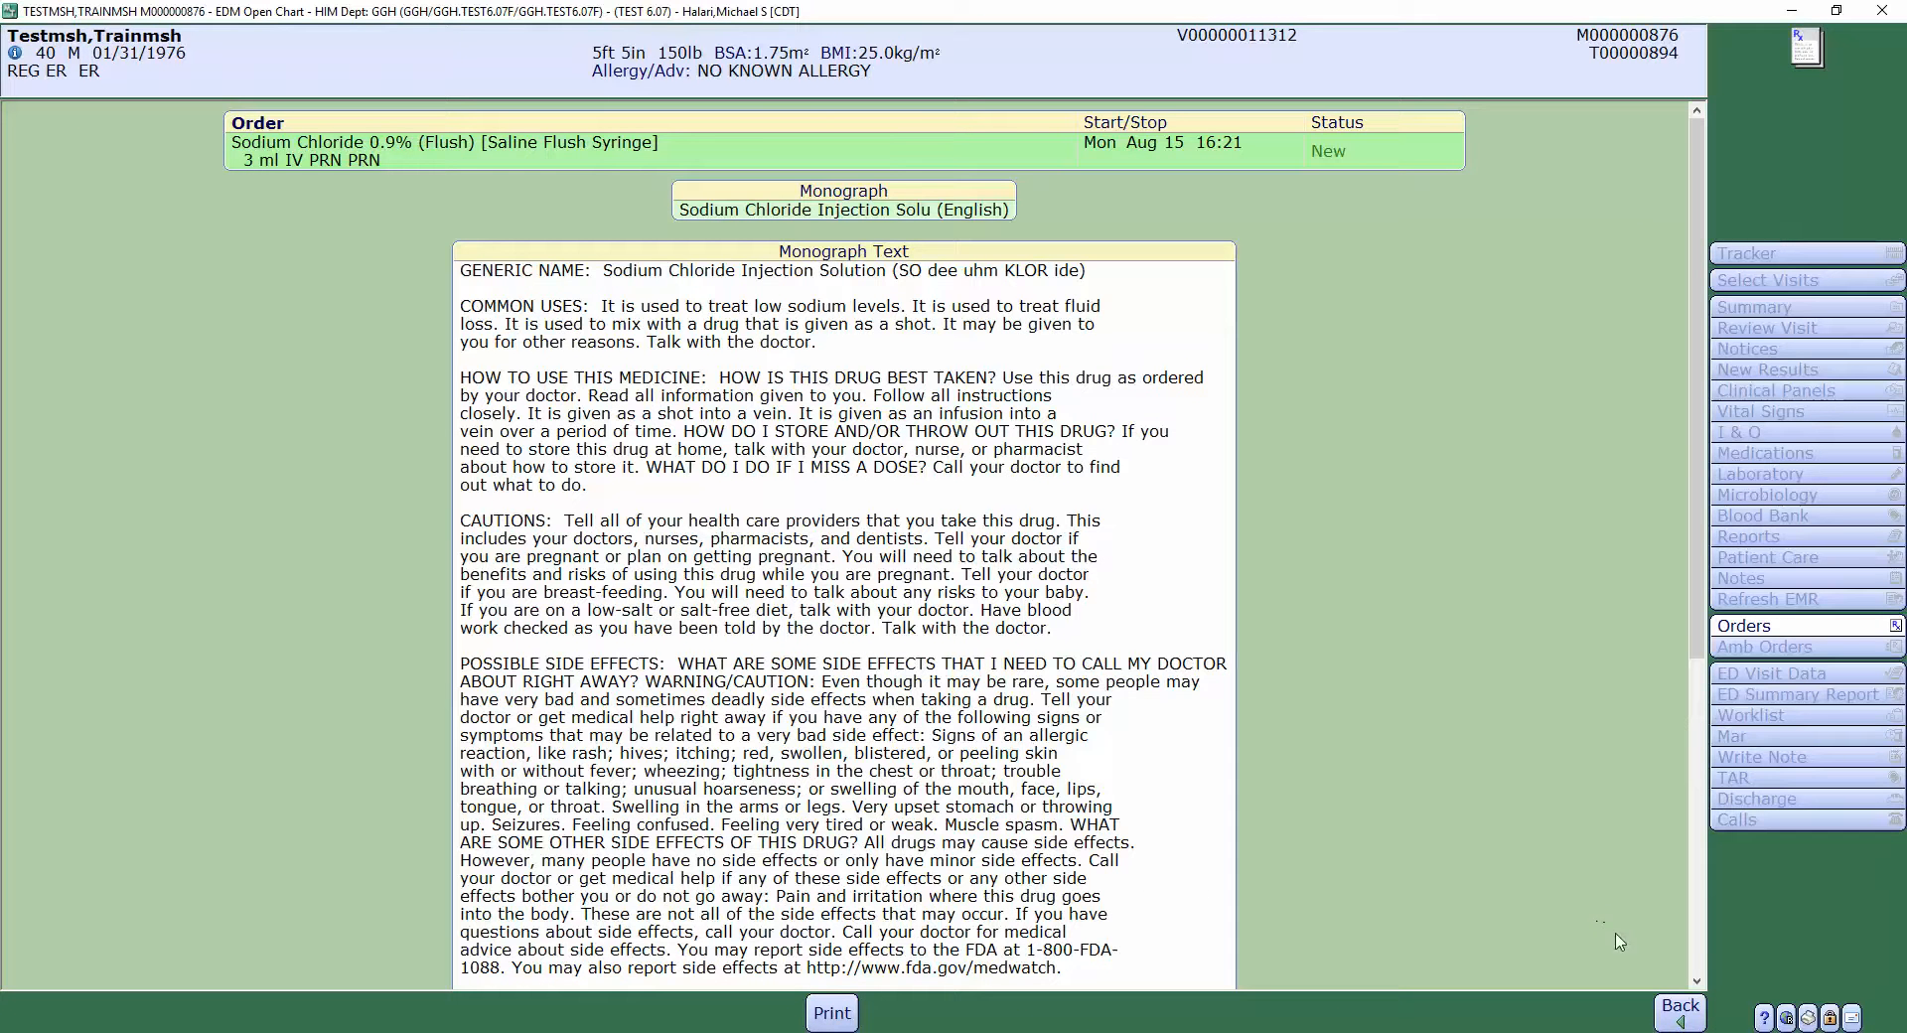
{"action": "left_click", "coordinate": [1681, 1020]}
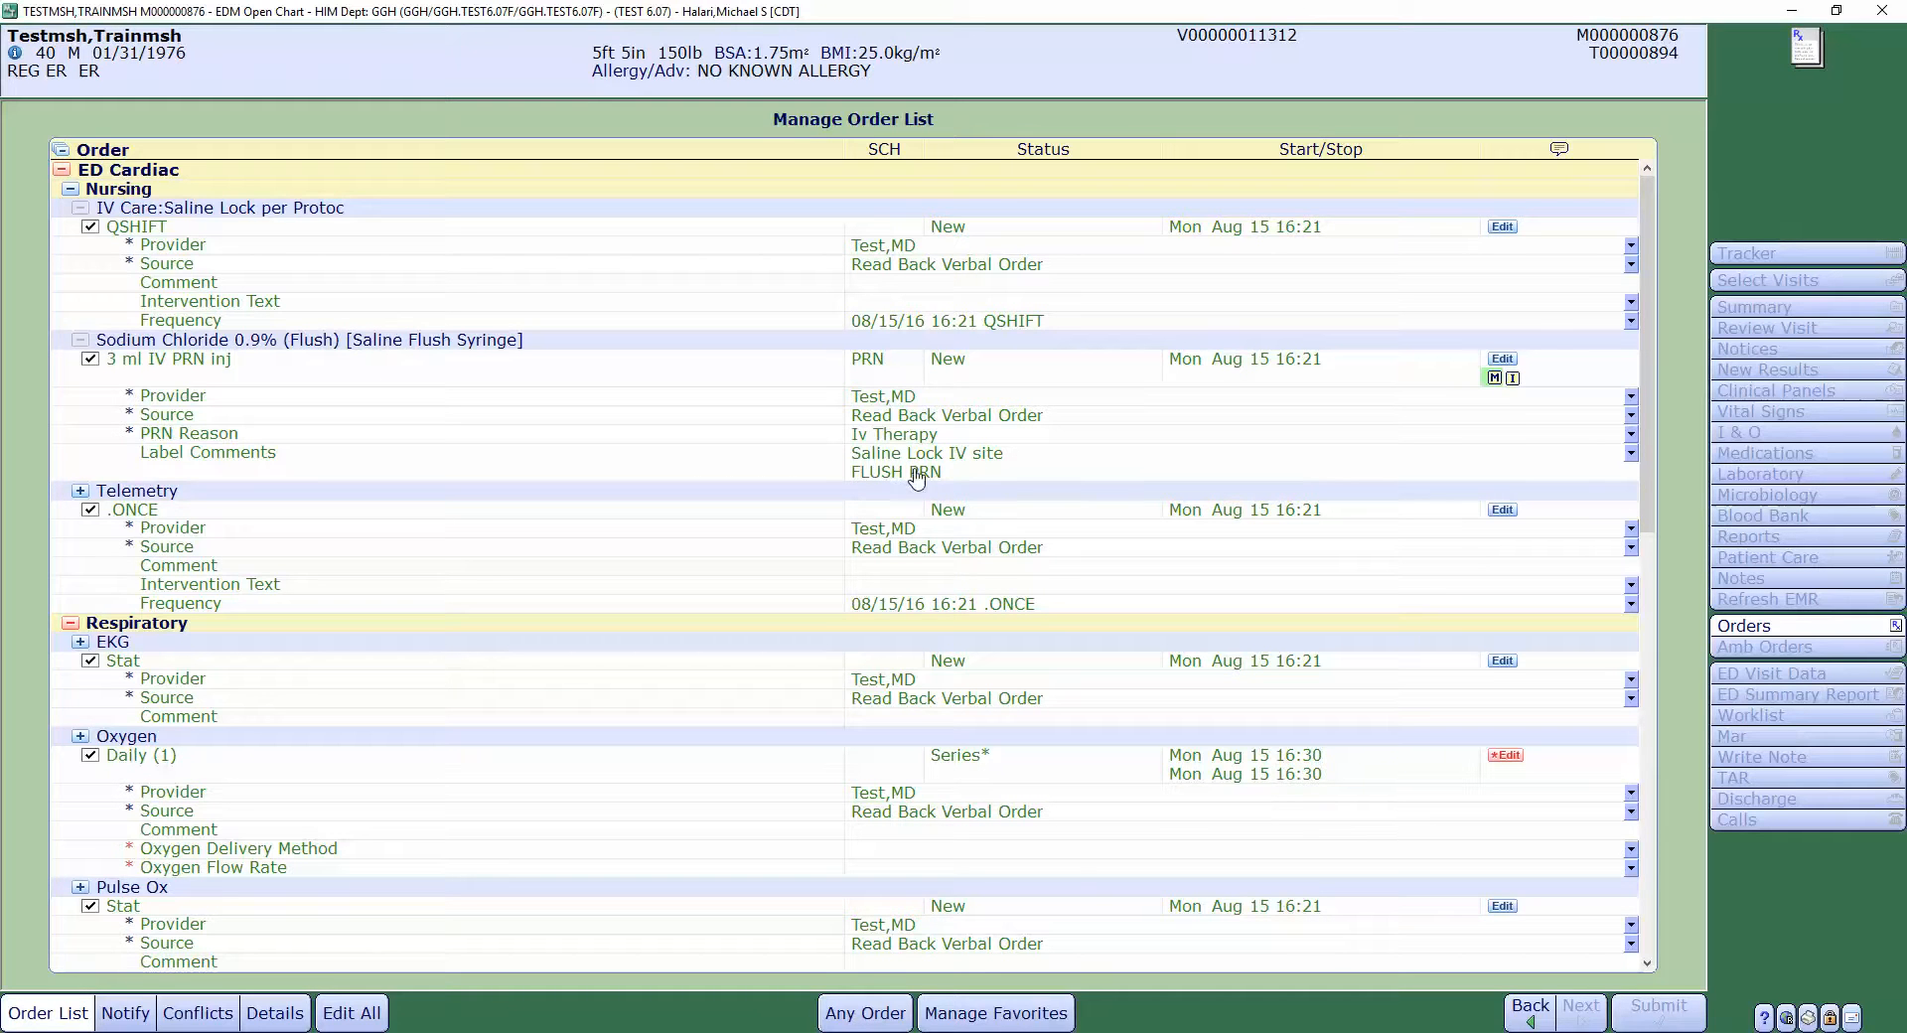
{"action": "left_click", "coordinate": [1512, 380]}
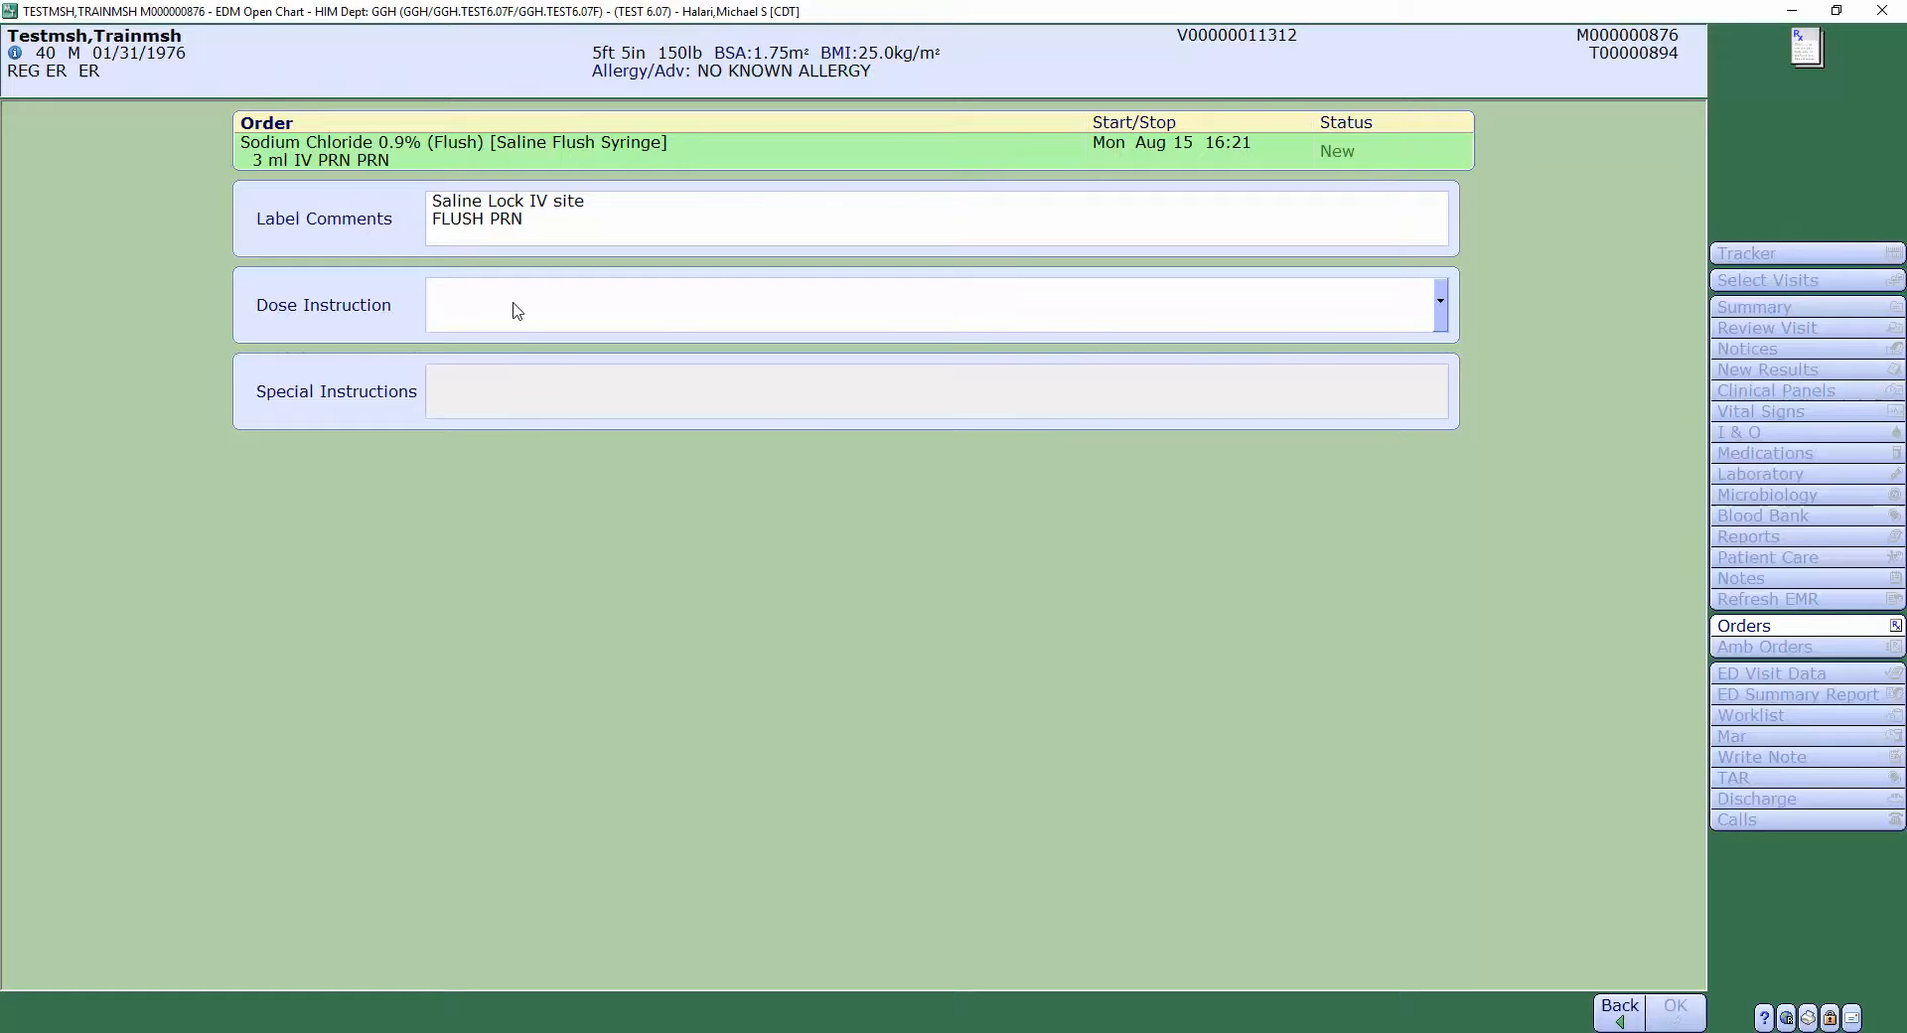
{"action": "left_click", "coordinate": [1439, 302]}
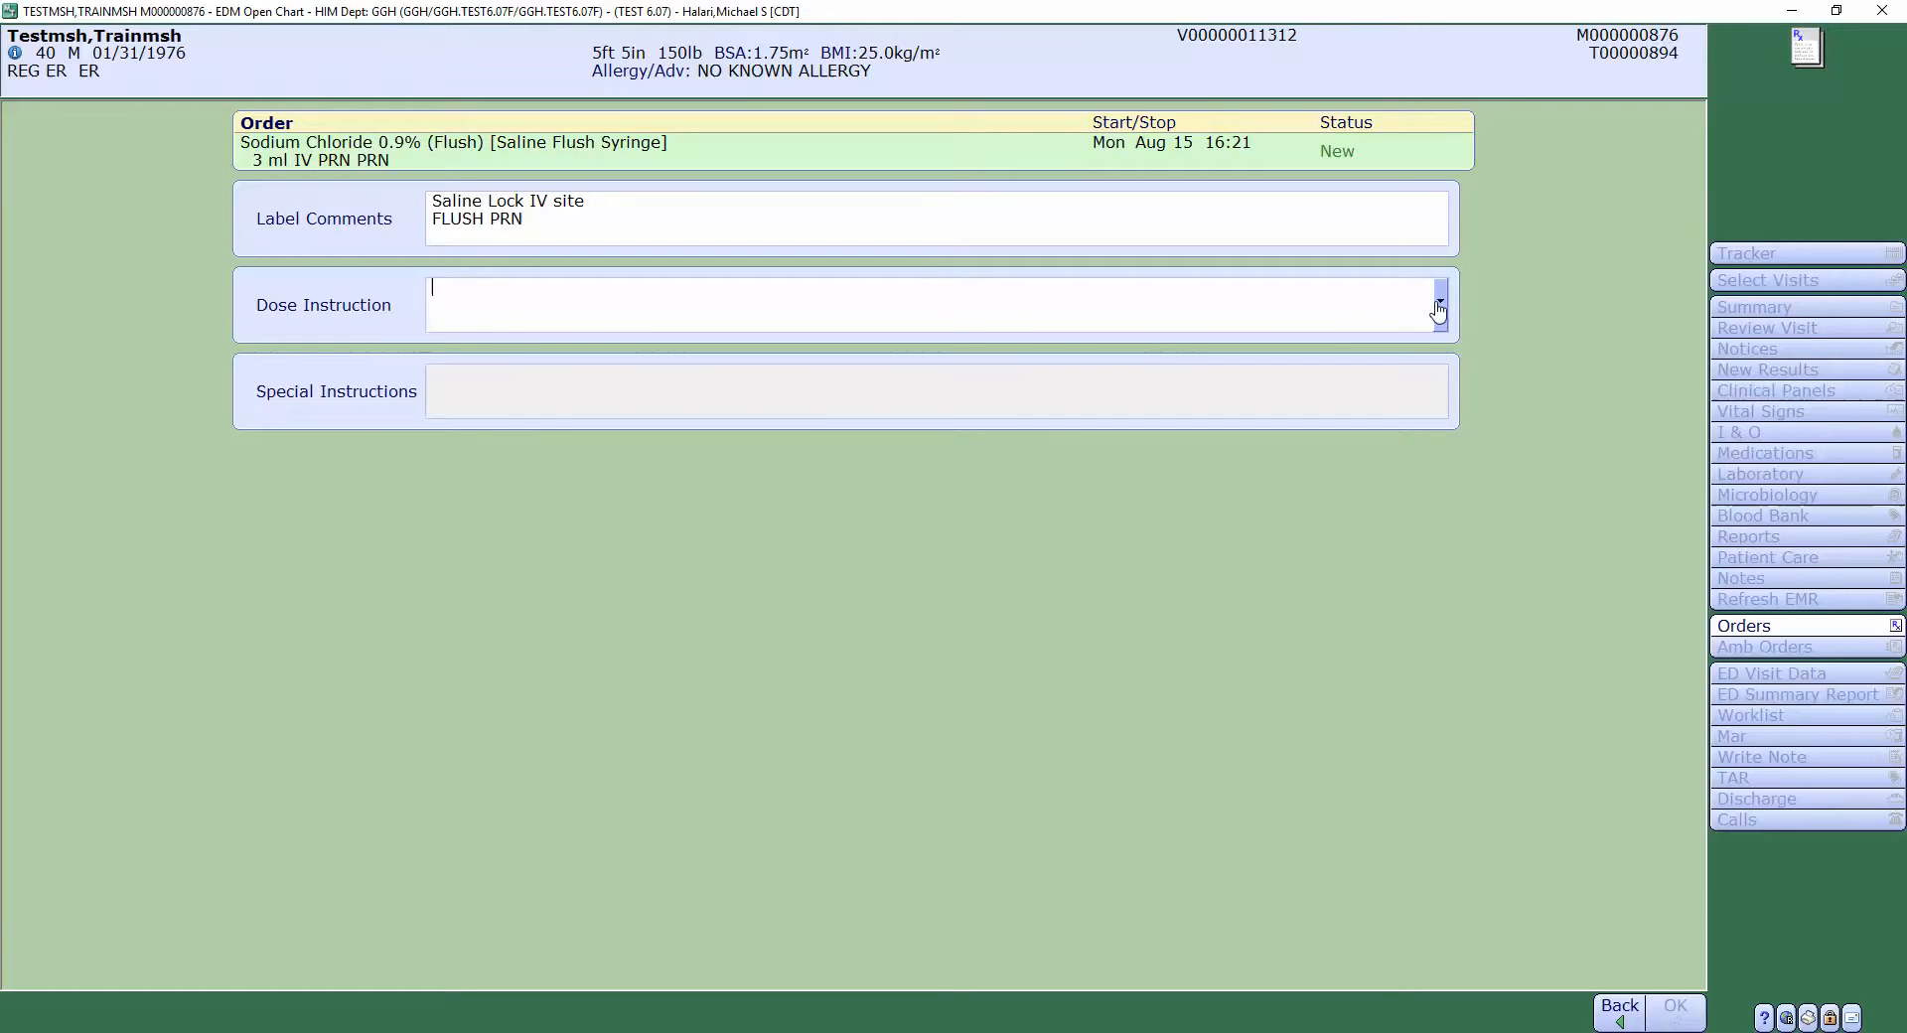
{"action": "left_click", "coordinate": [1396, 922]}
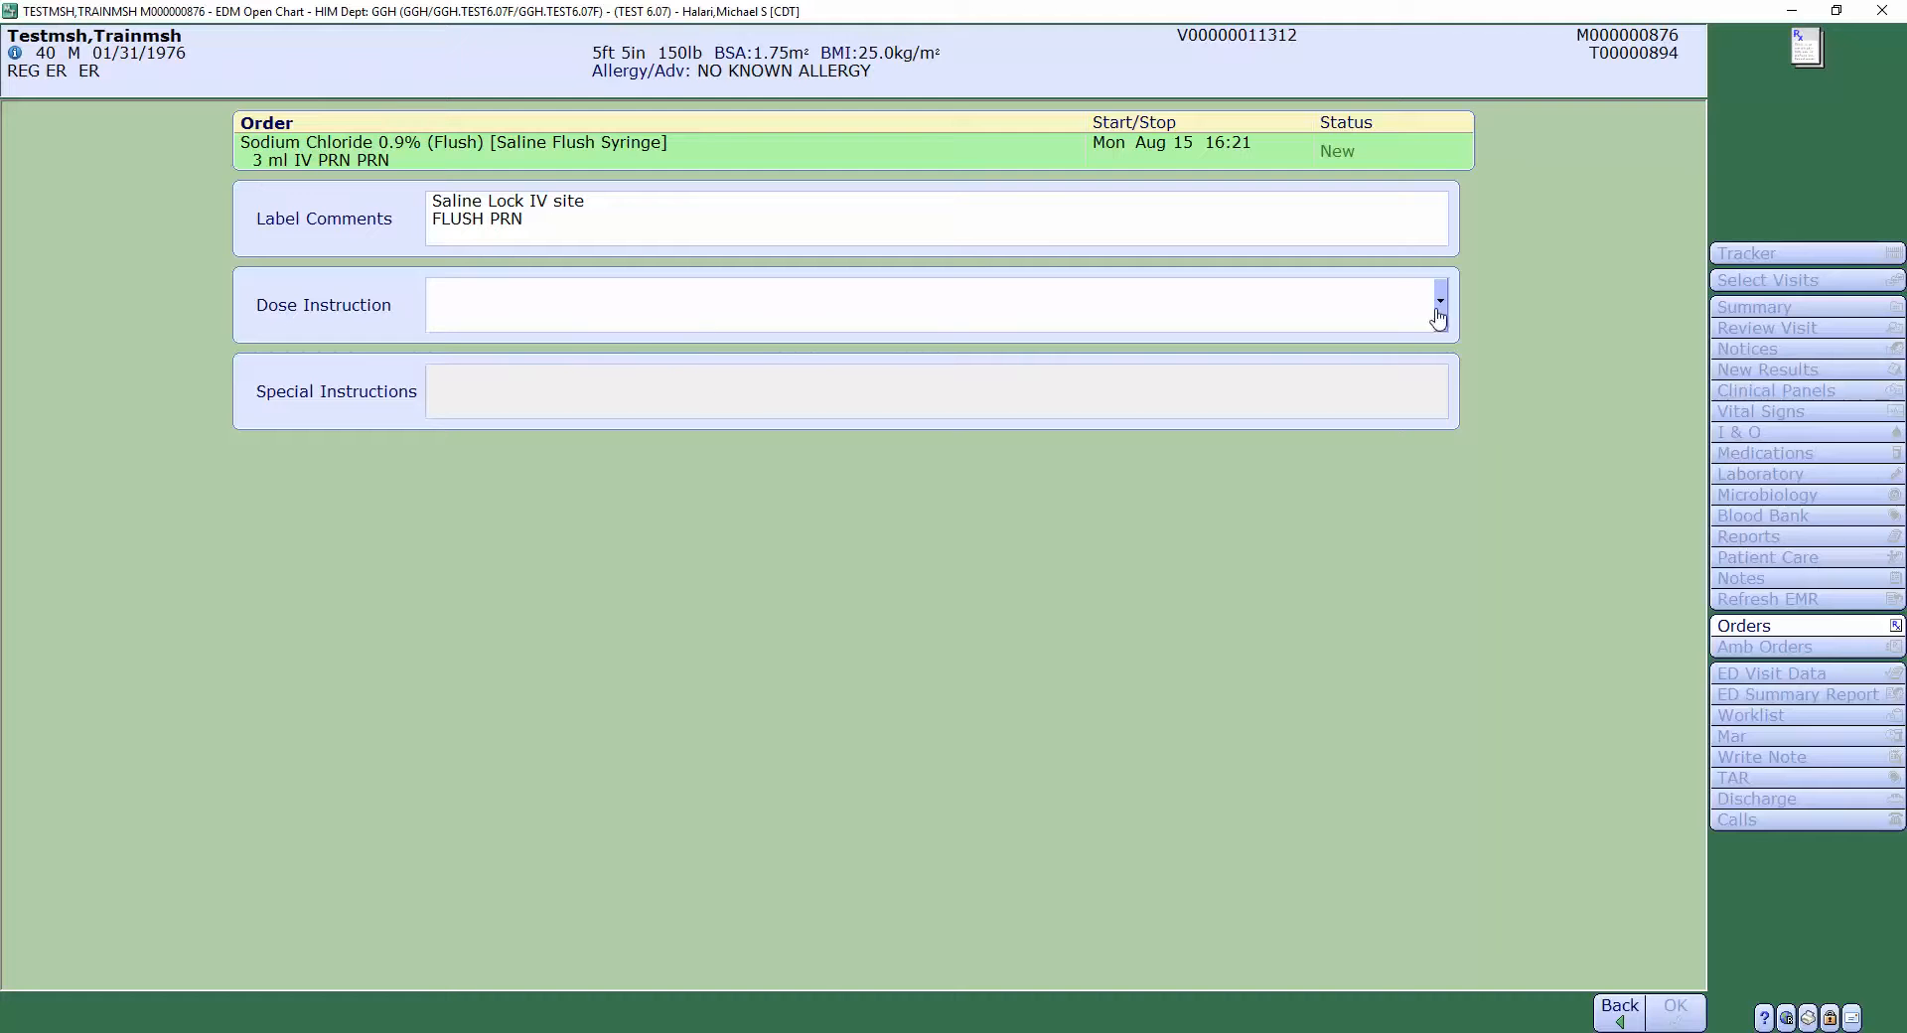
{"action": "left_click", "coordinate": [1619, 1011]}
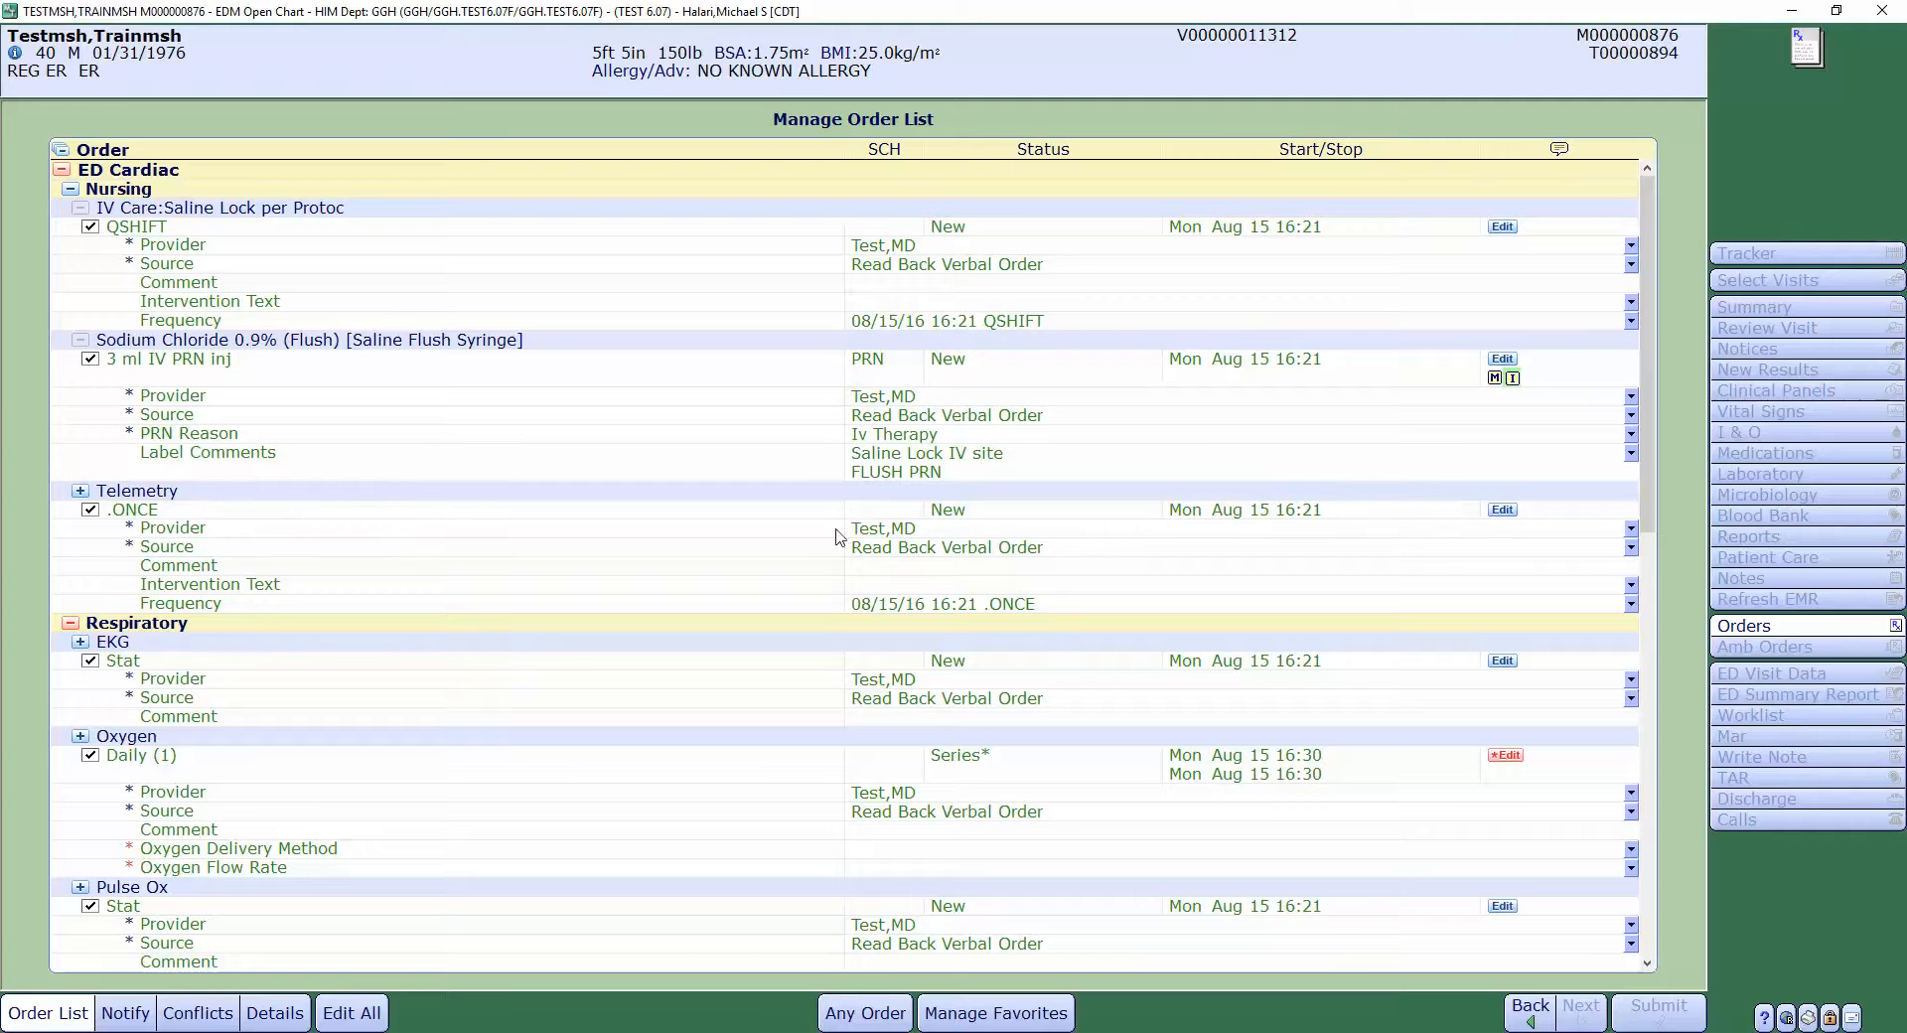
Step: Set the Telemetry order's frequency to EVERY 30 MINUTES (Q30MIN) and return to the order list
{"action": "left_click", "coordinate": [1502, 511]}
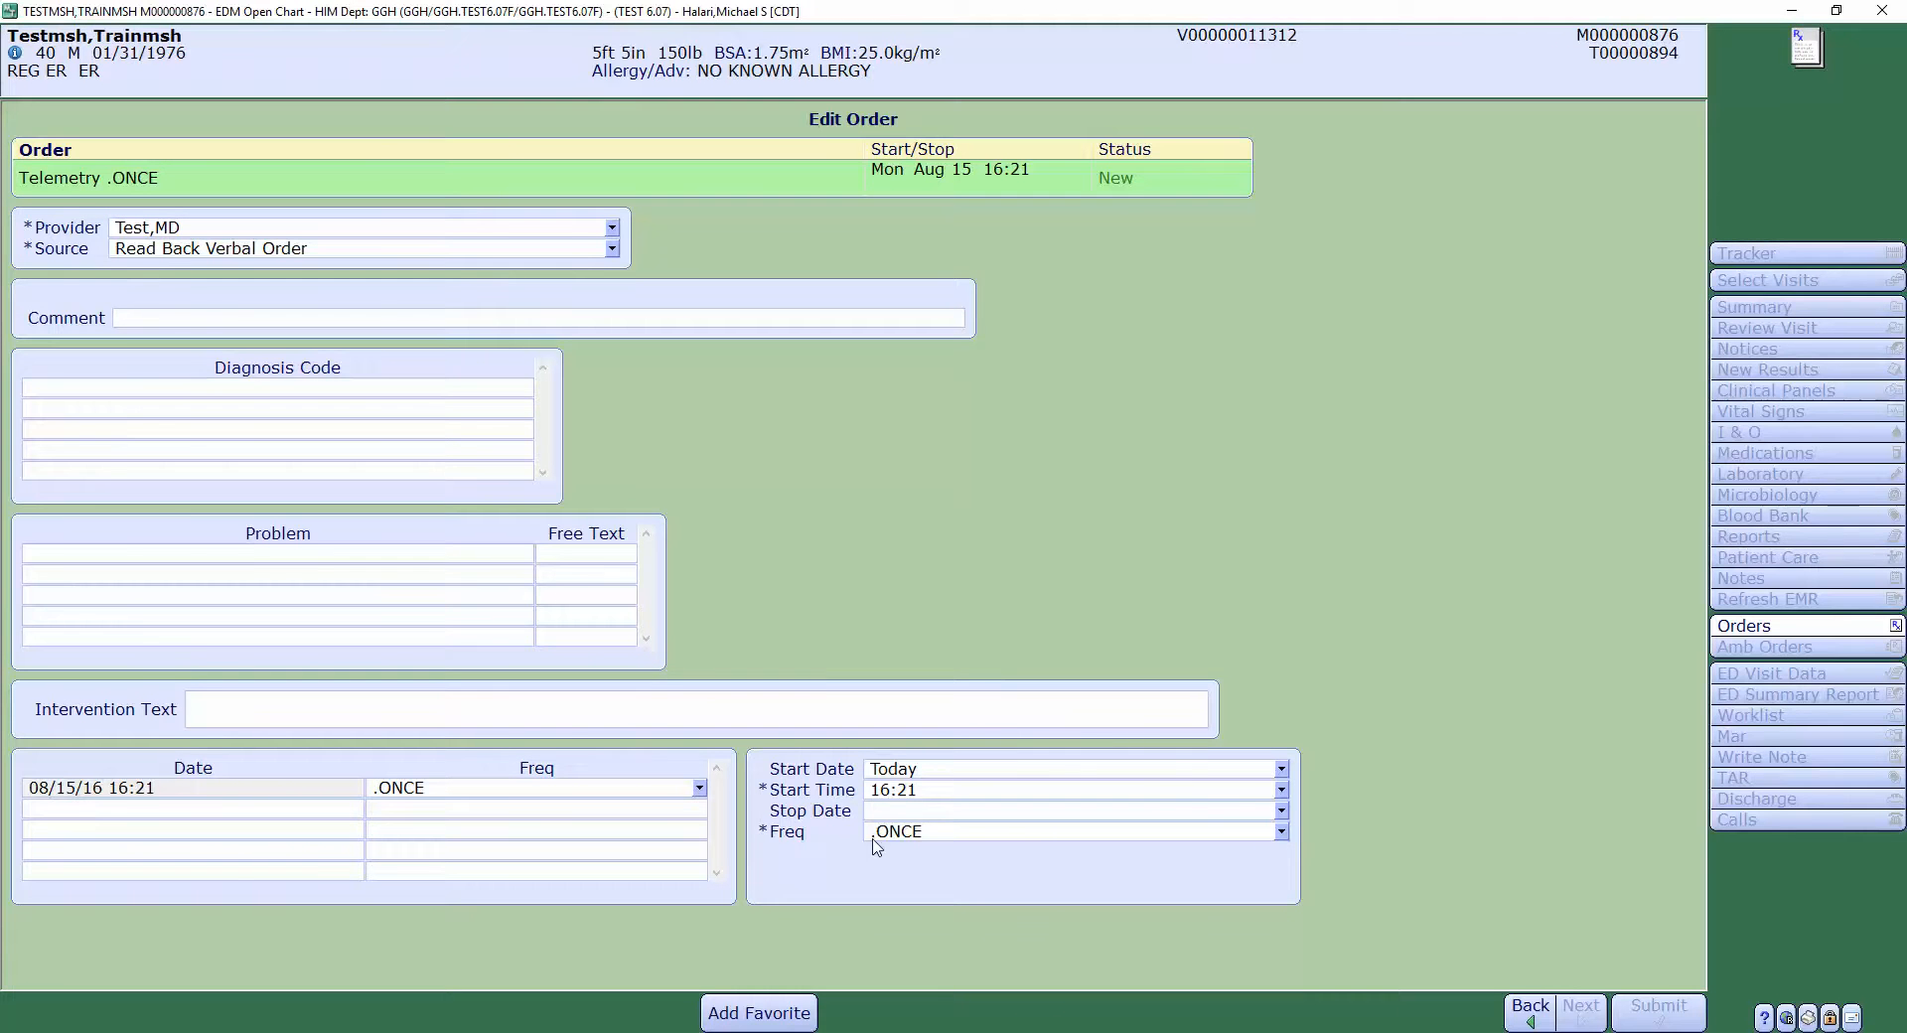
{"action": "left_click", "coordinate": [1280, 836]}
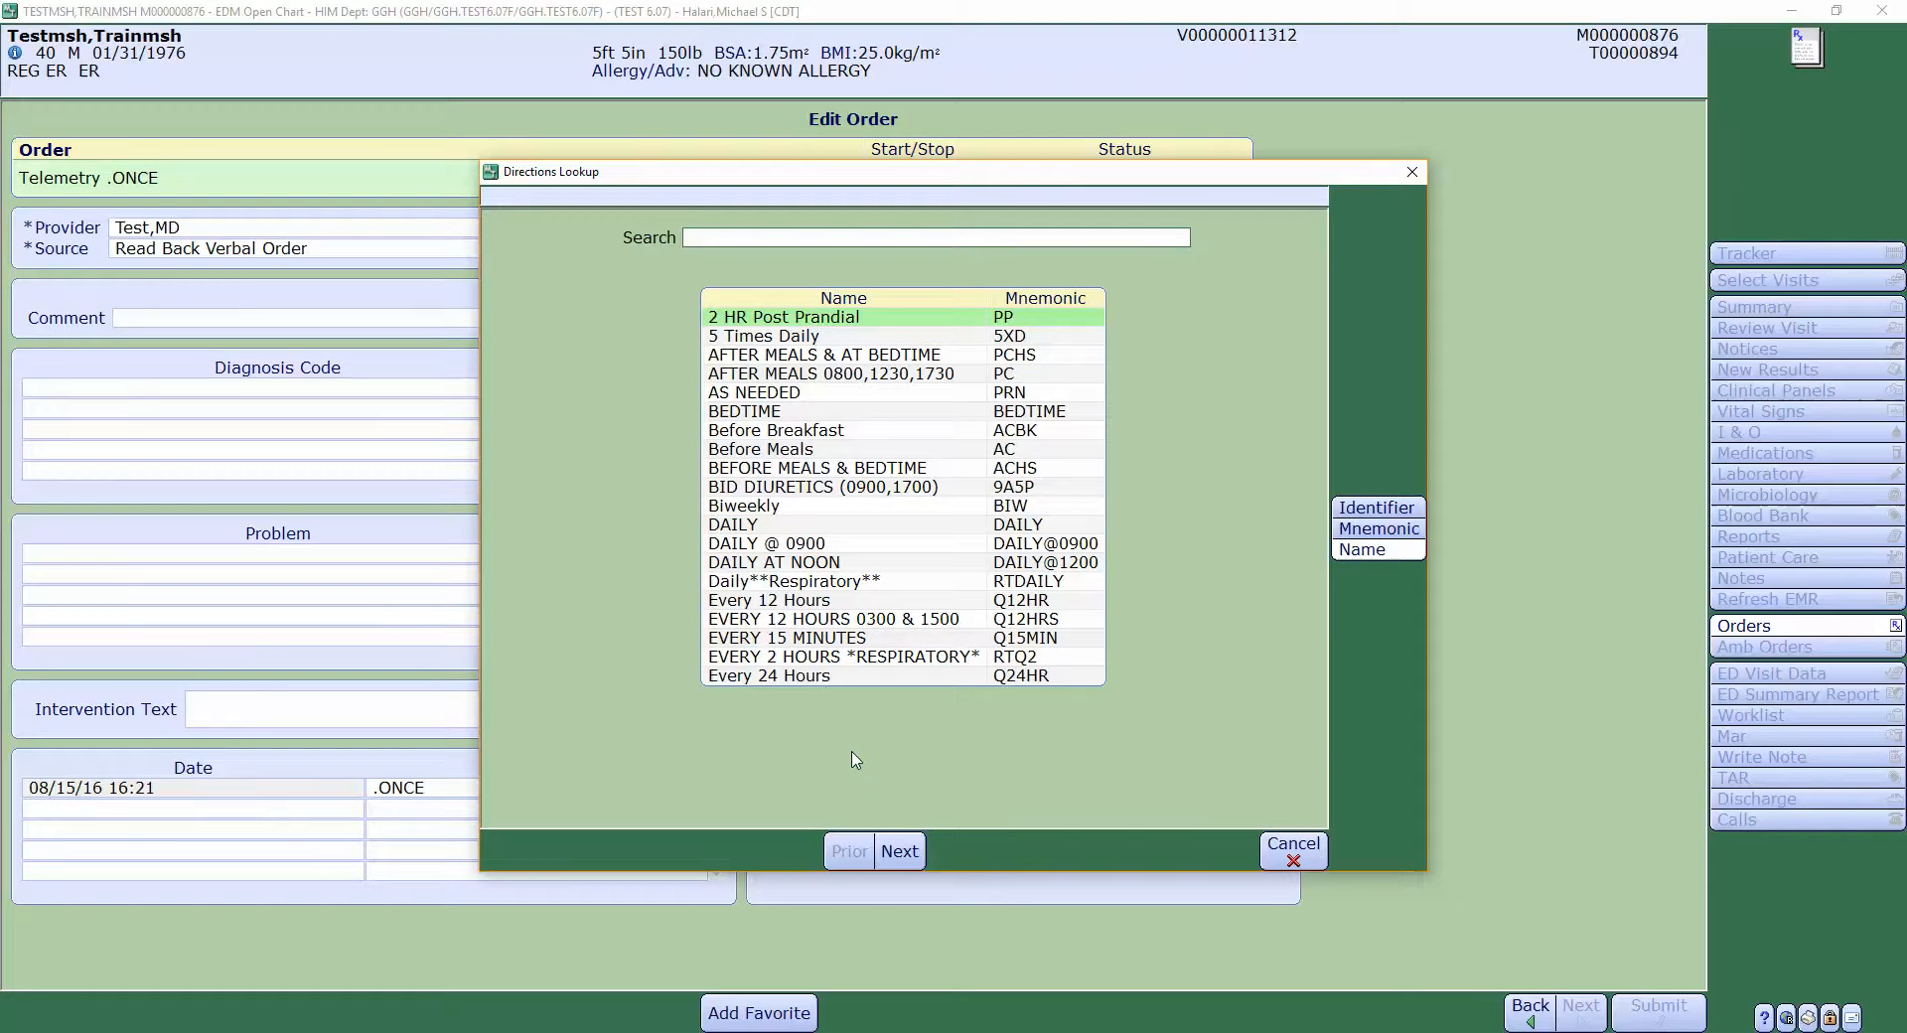
{"action": "left_click", "coordinate": [897, 854]}
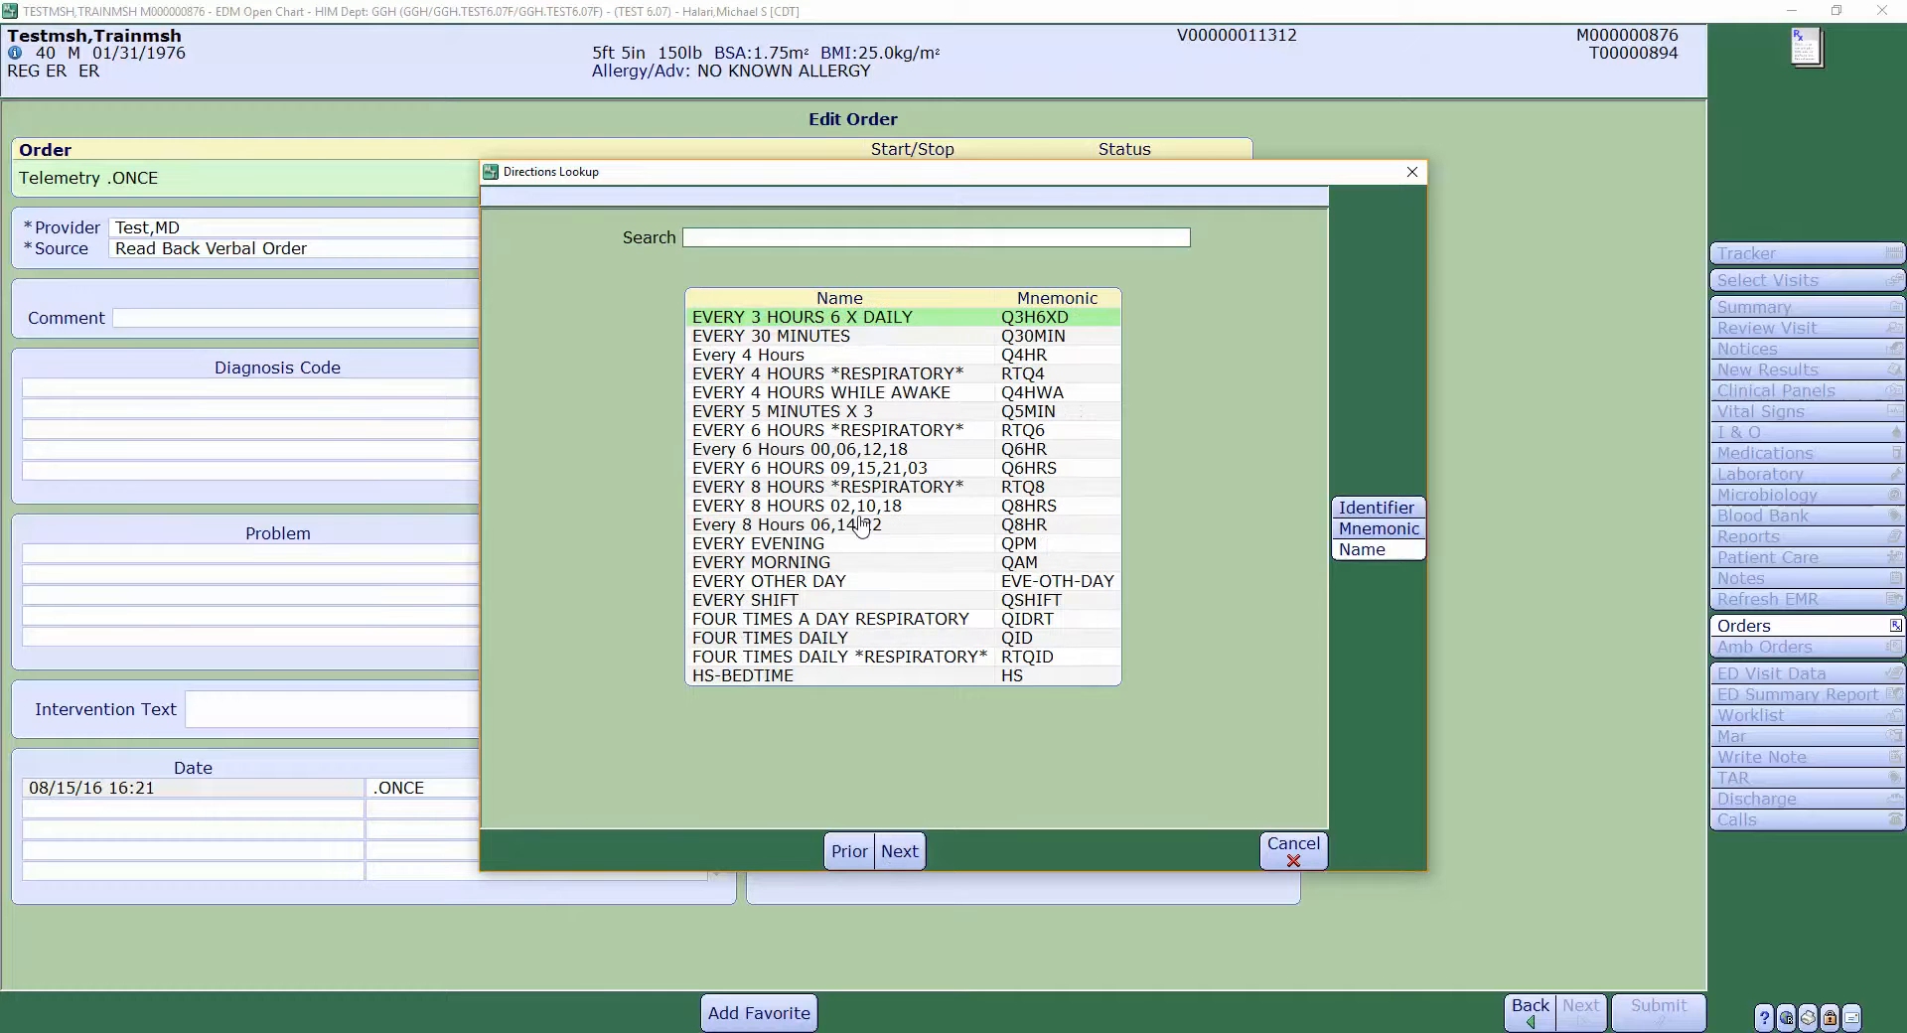
{"action": "left_click", "coordinate": [903, 853]}
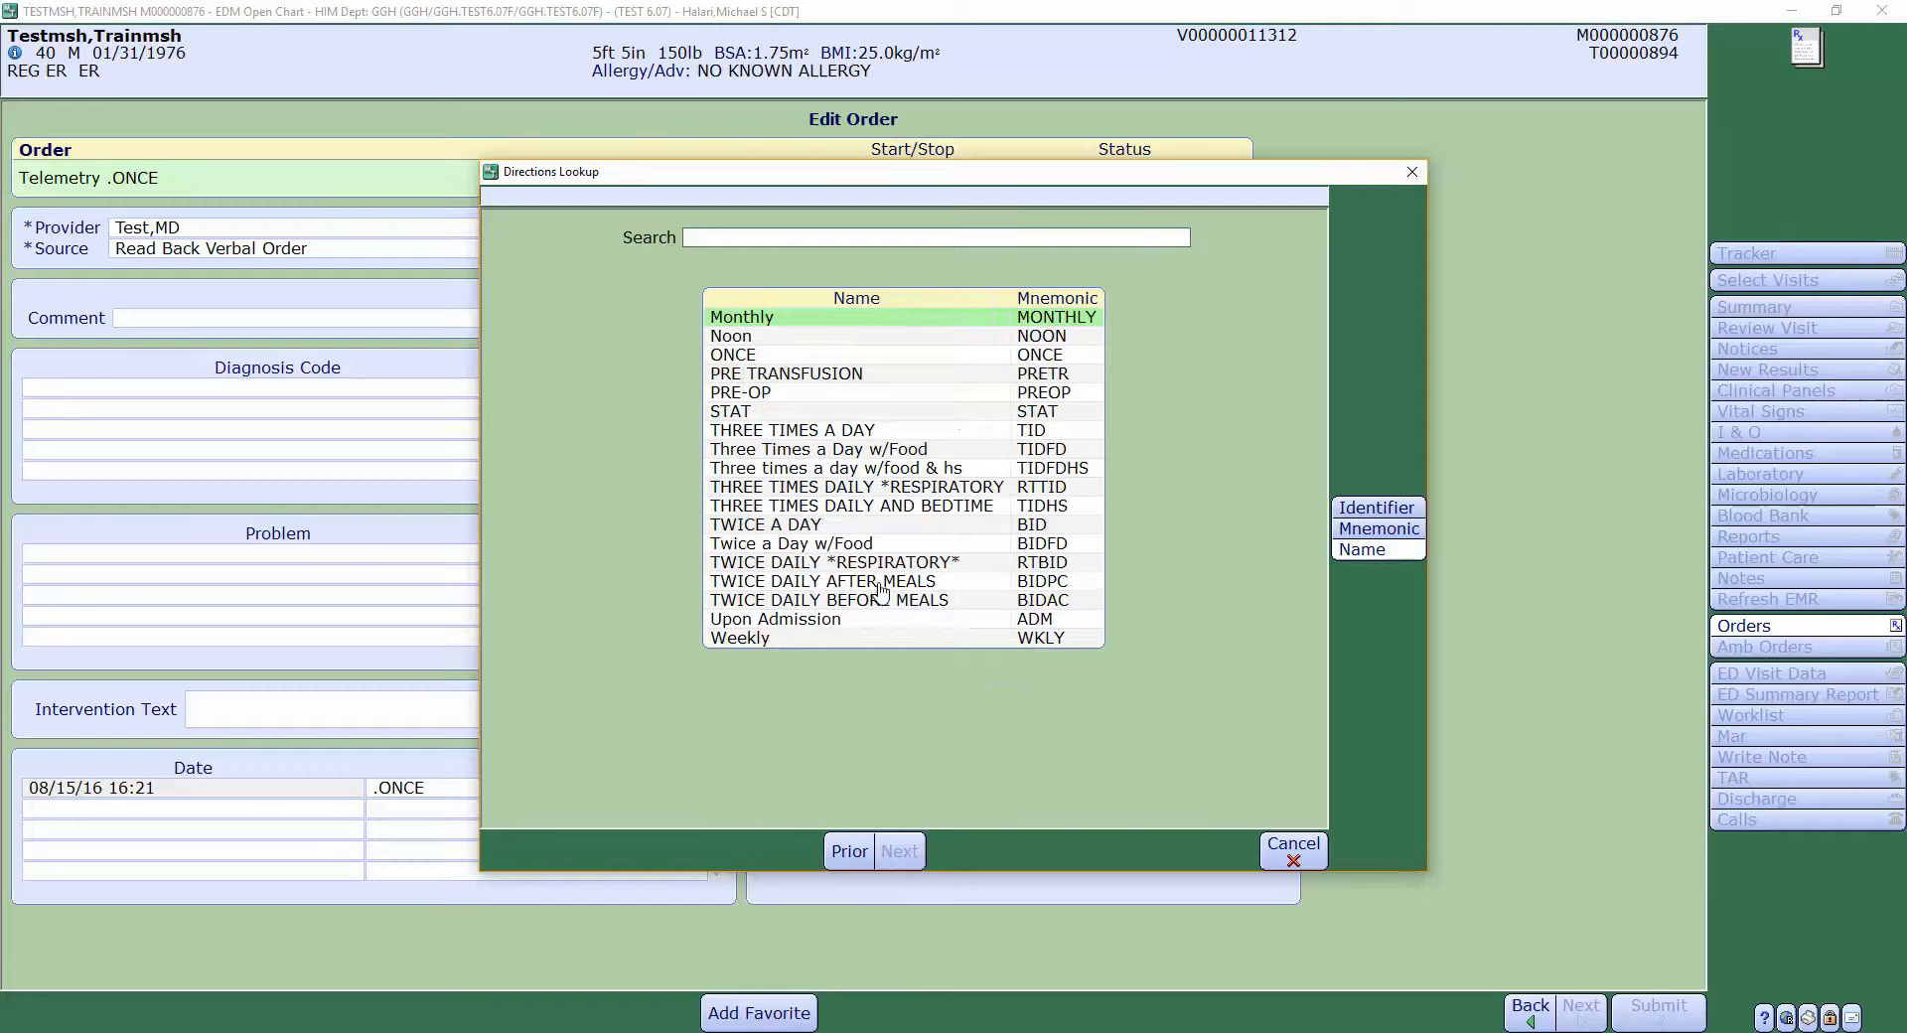
{"action": "left_click", "coordinate": [850, 854]}
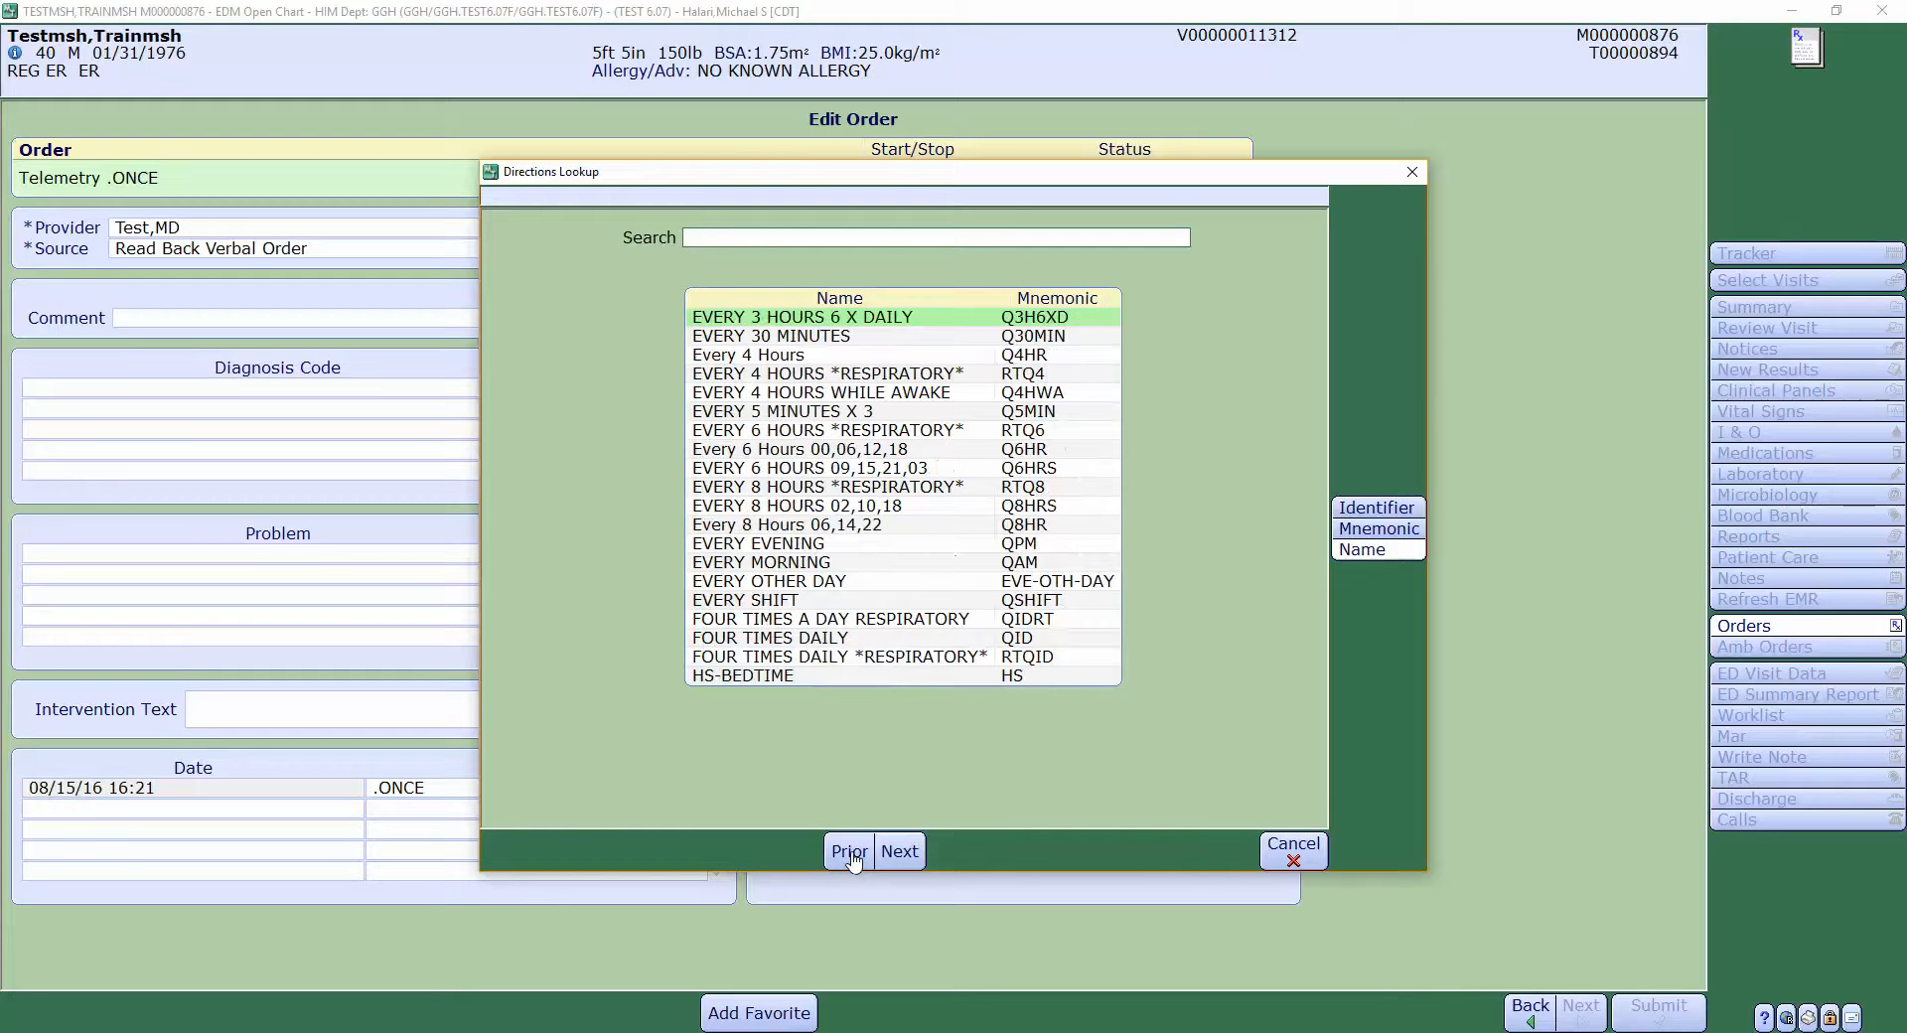
{"action": "left_click", "coordinate": [849, 853]}
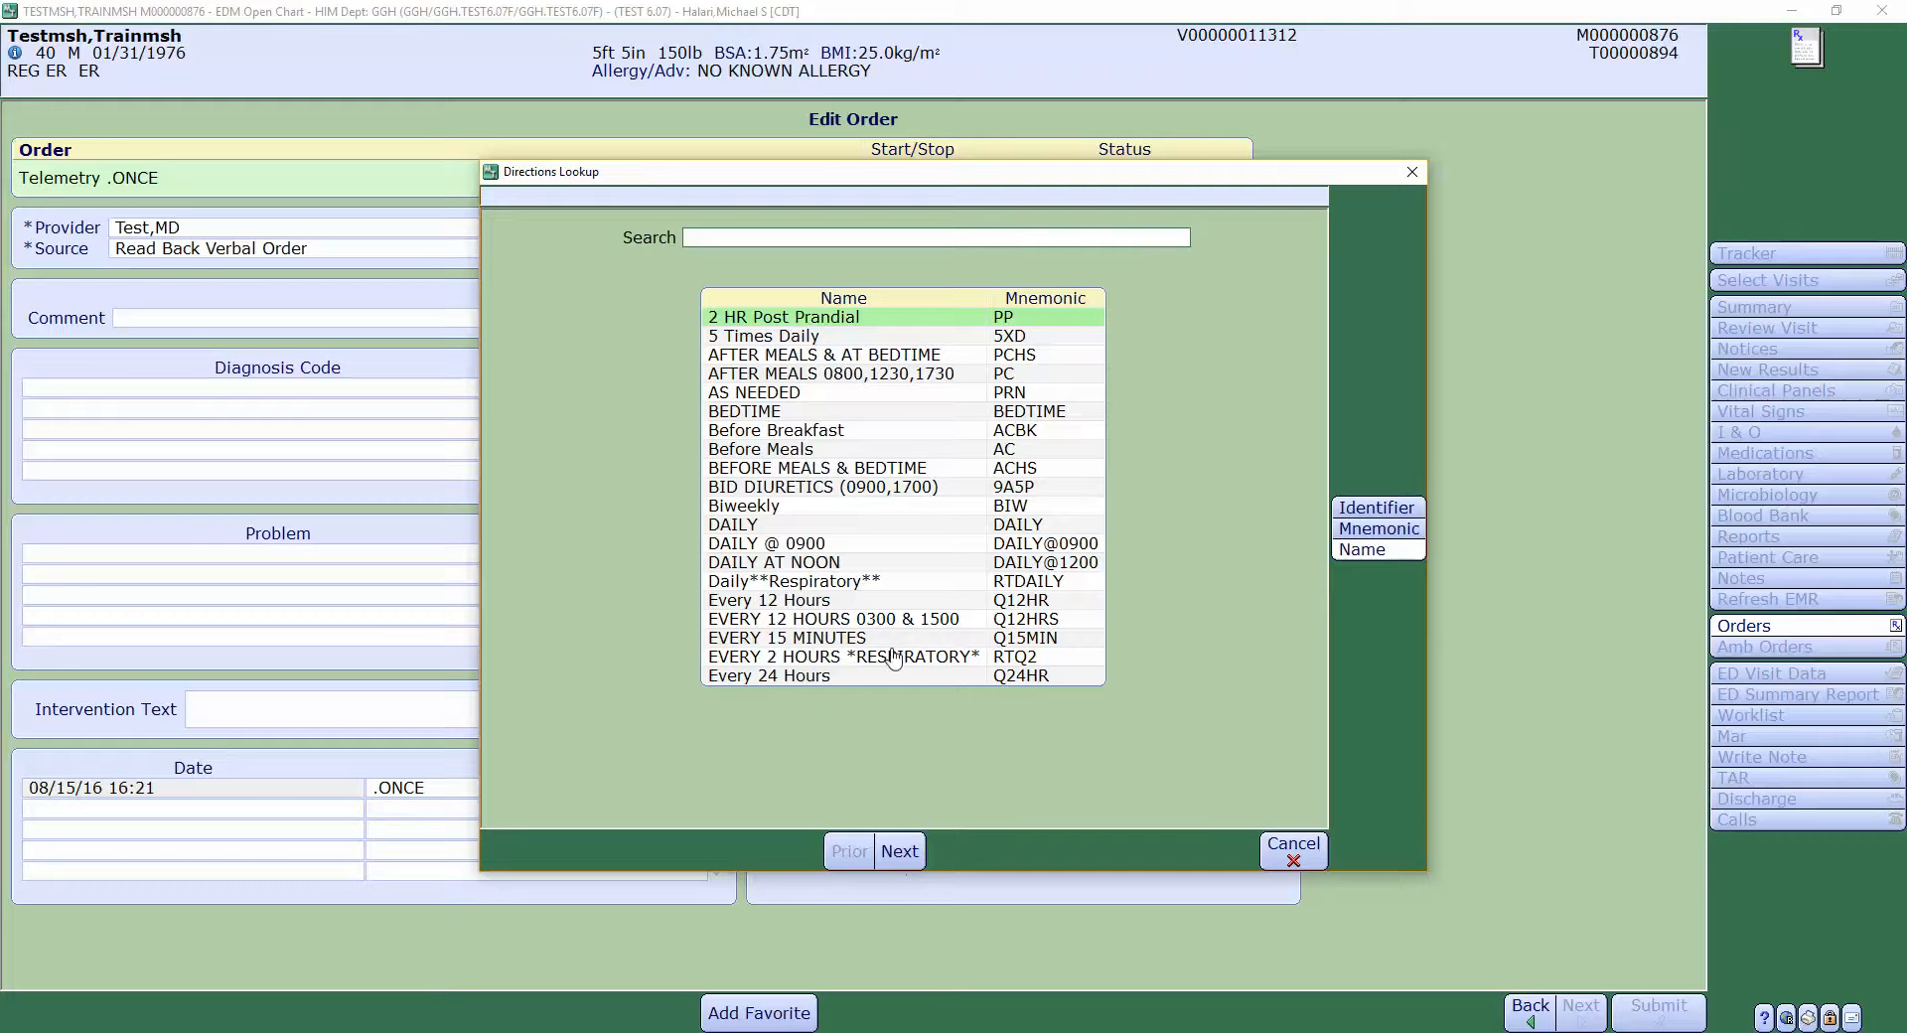
{"action": "left_click", "coordinate": [898, 850]}
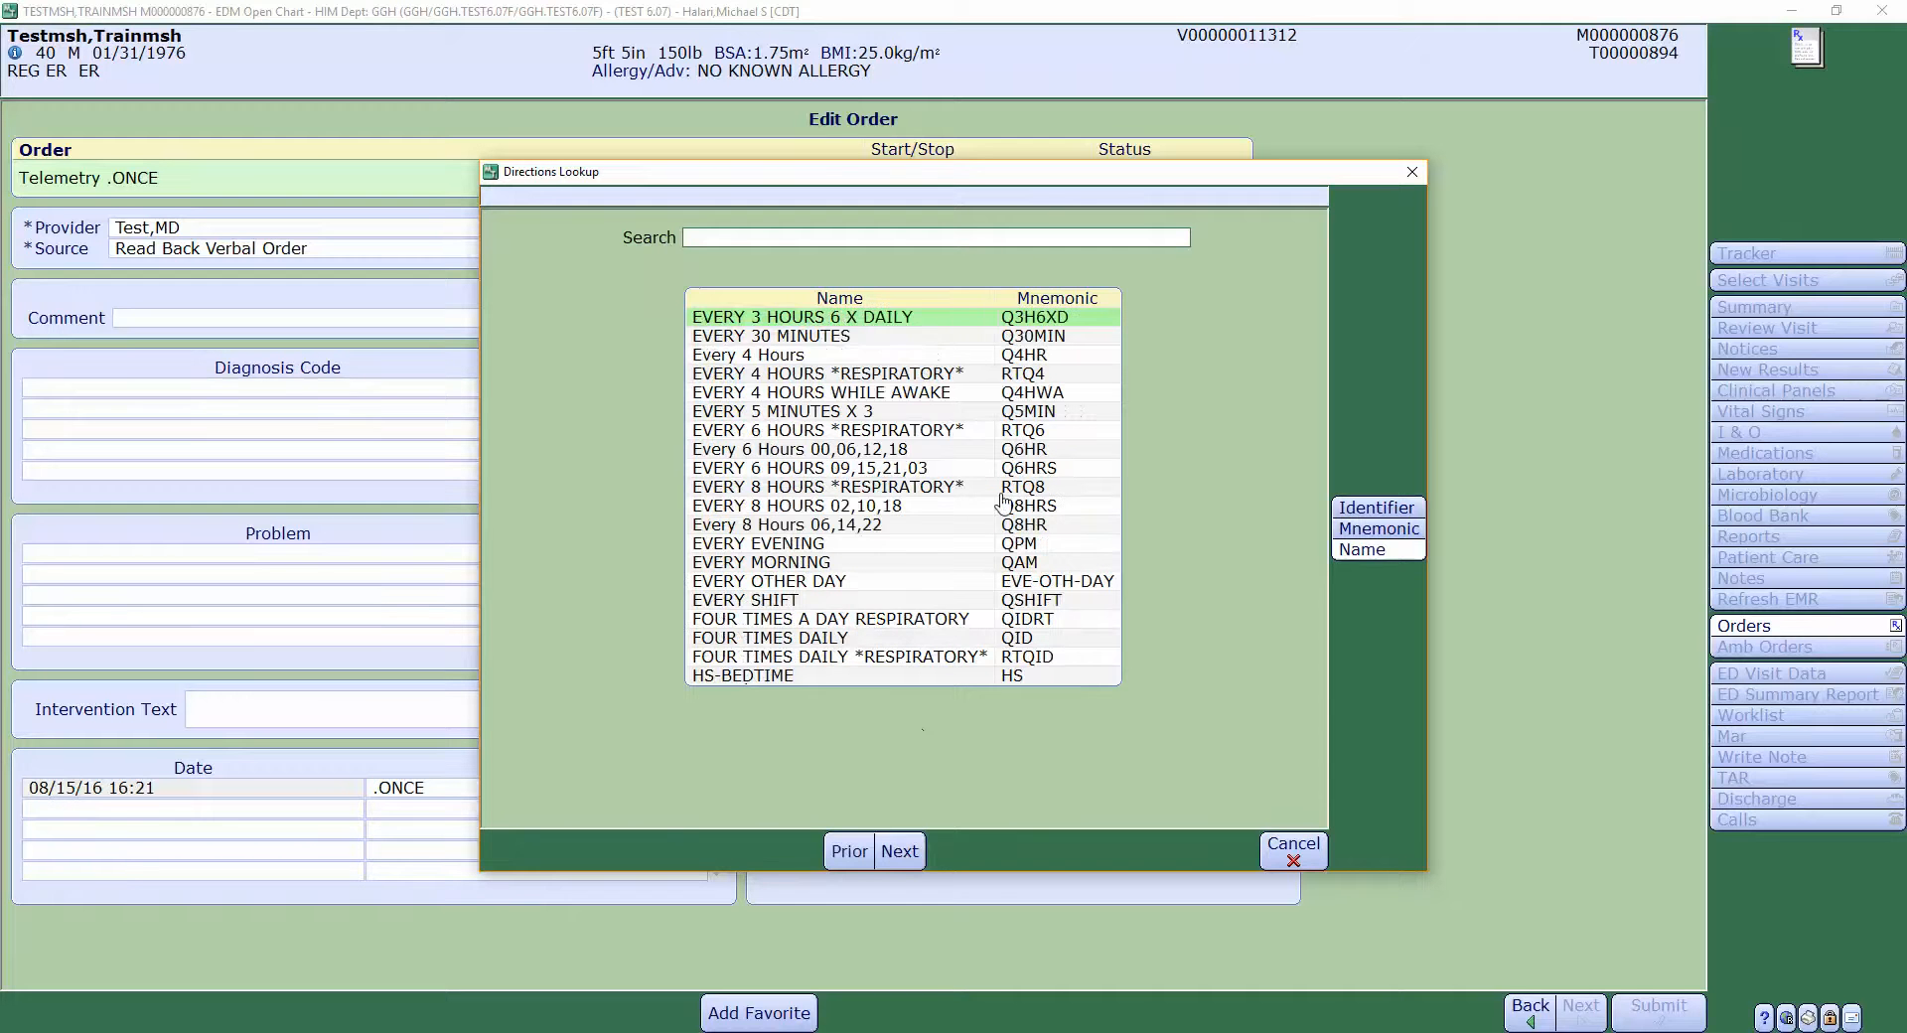
{"action": "left_click", "coordinate": [968, 338]}
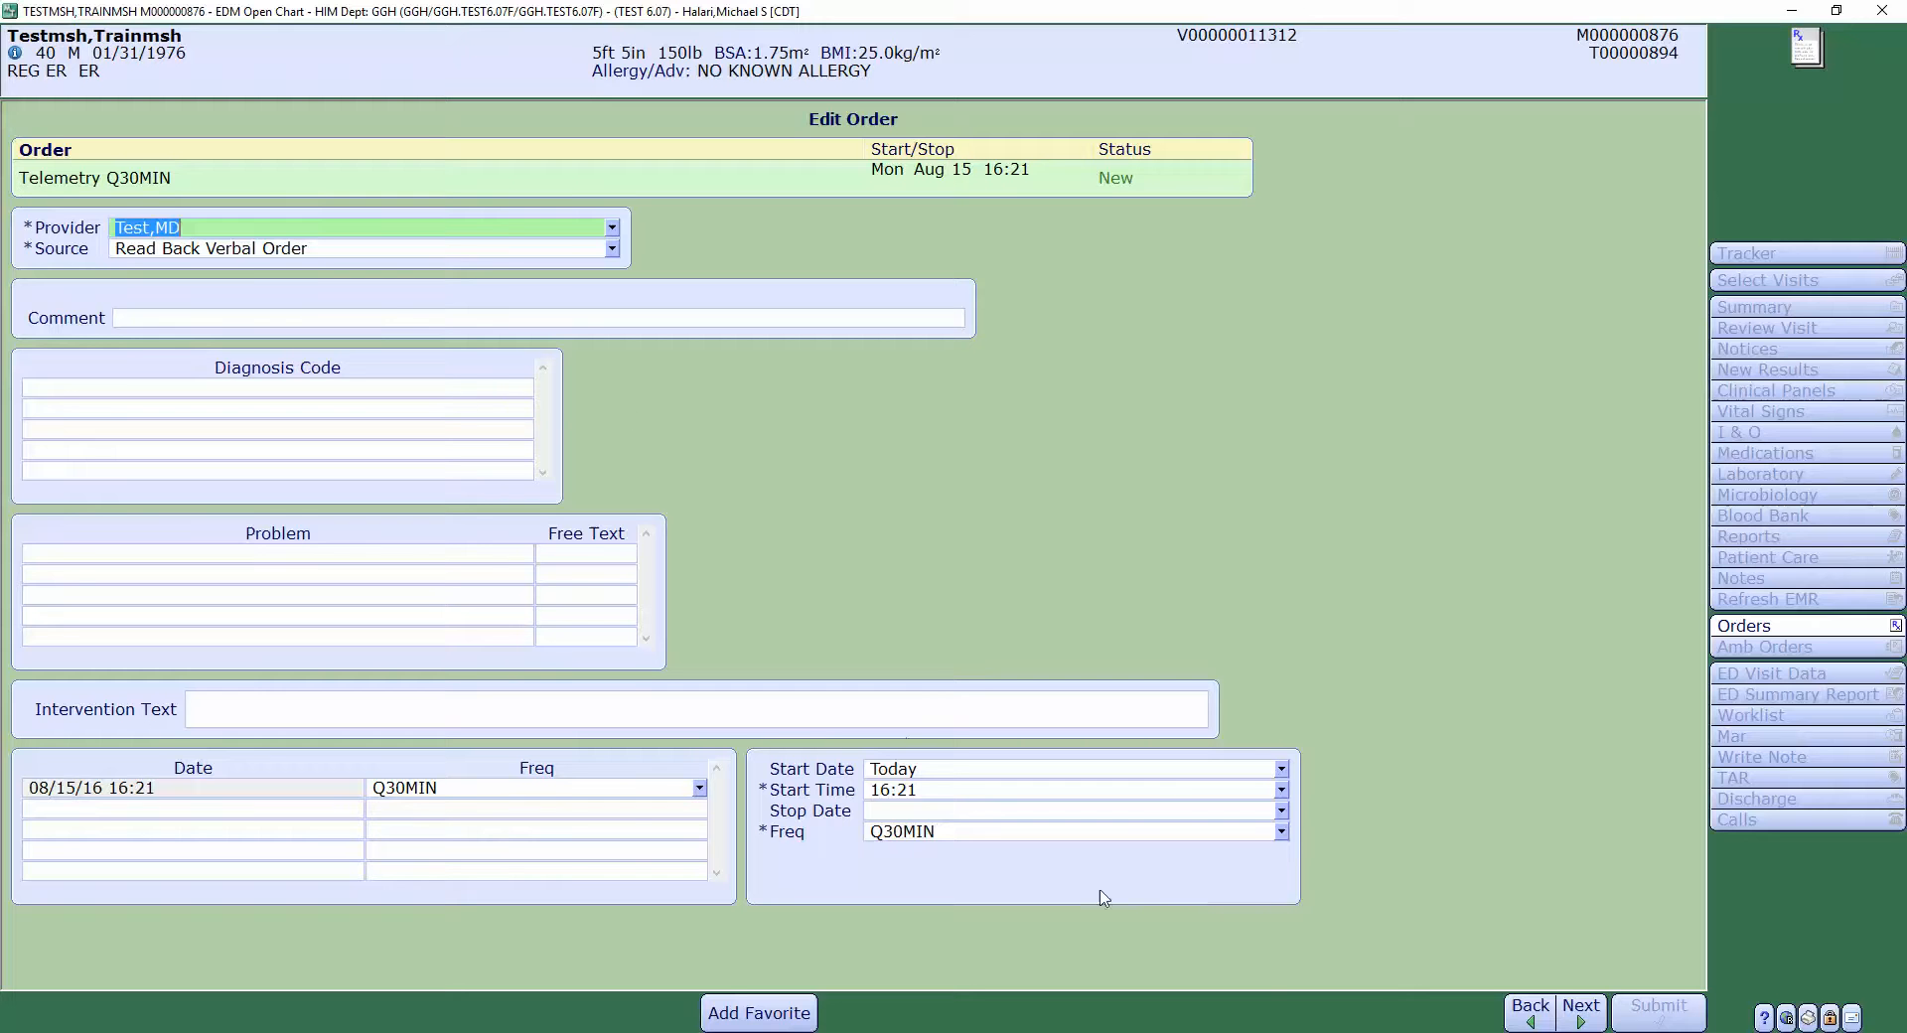
{"action": "left_click", "coordinate": [1577, 1009]}
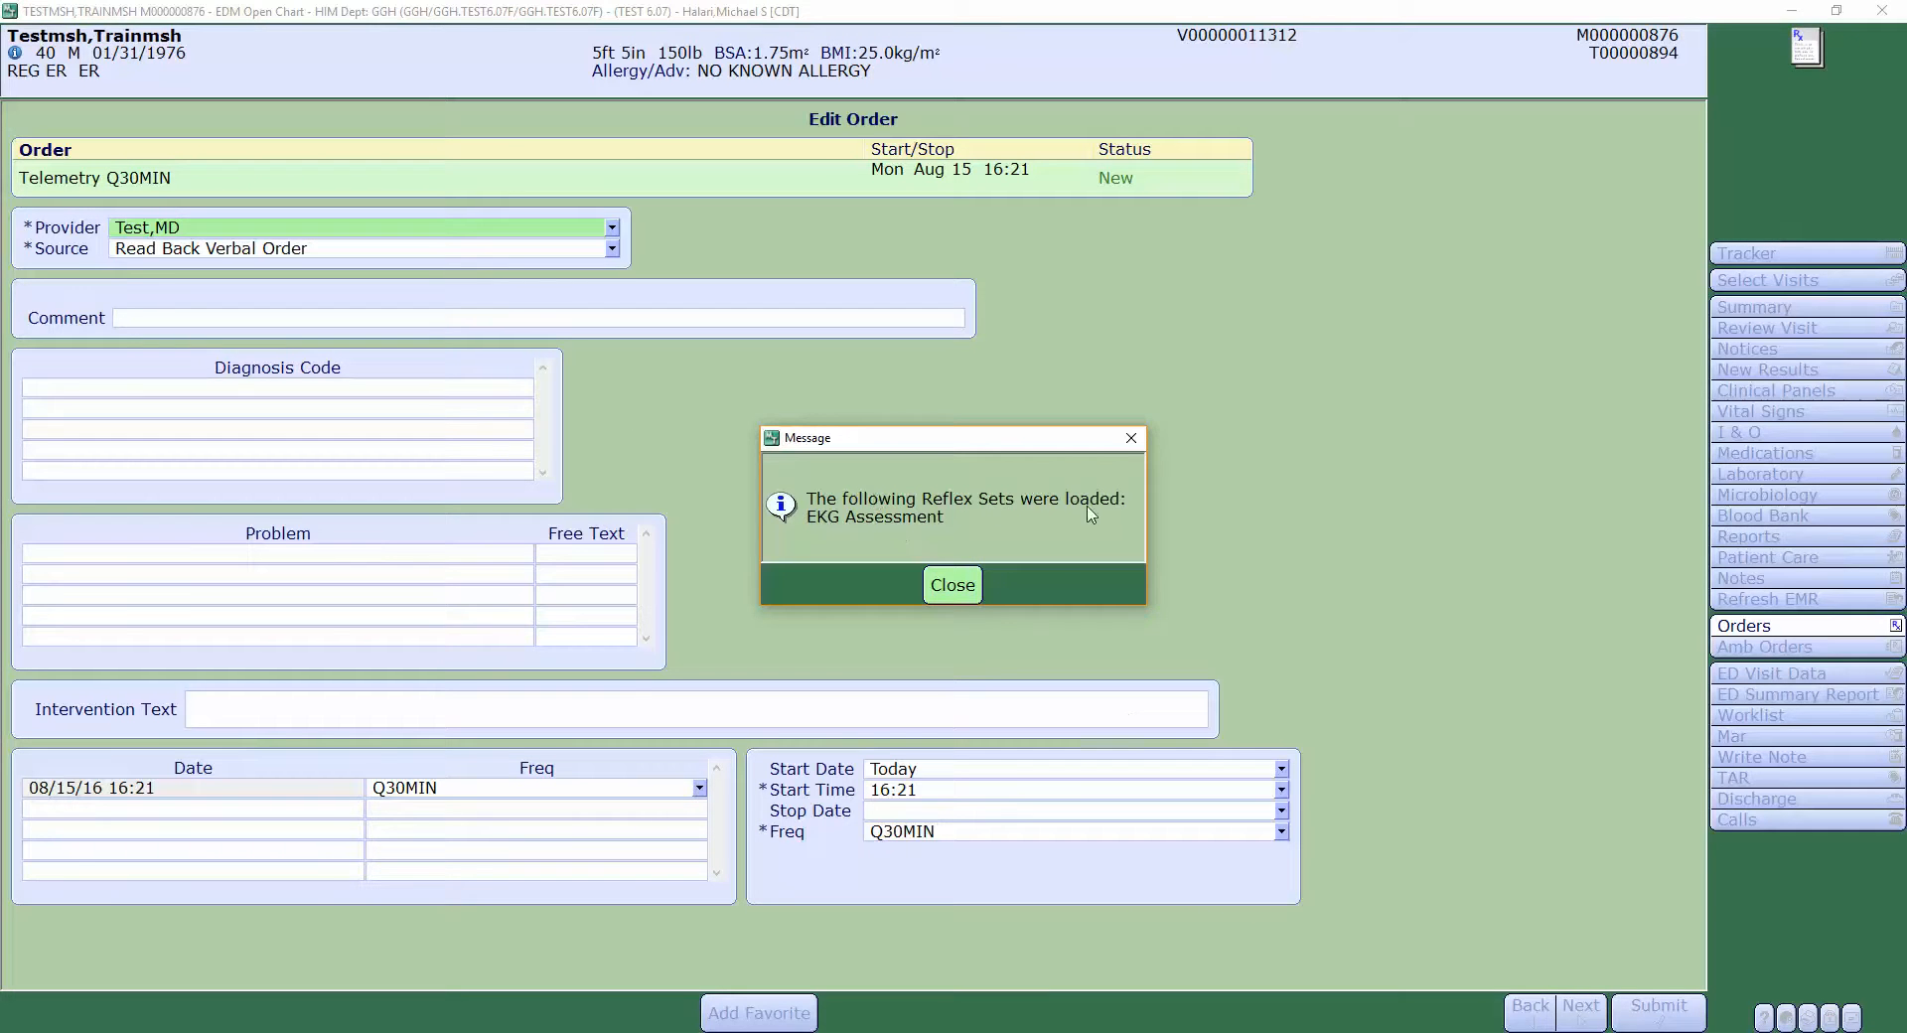
{"action": "left_click", "coordinate": [951, 586]}
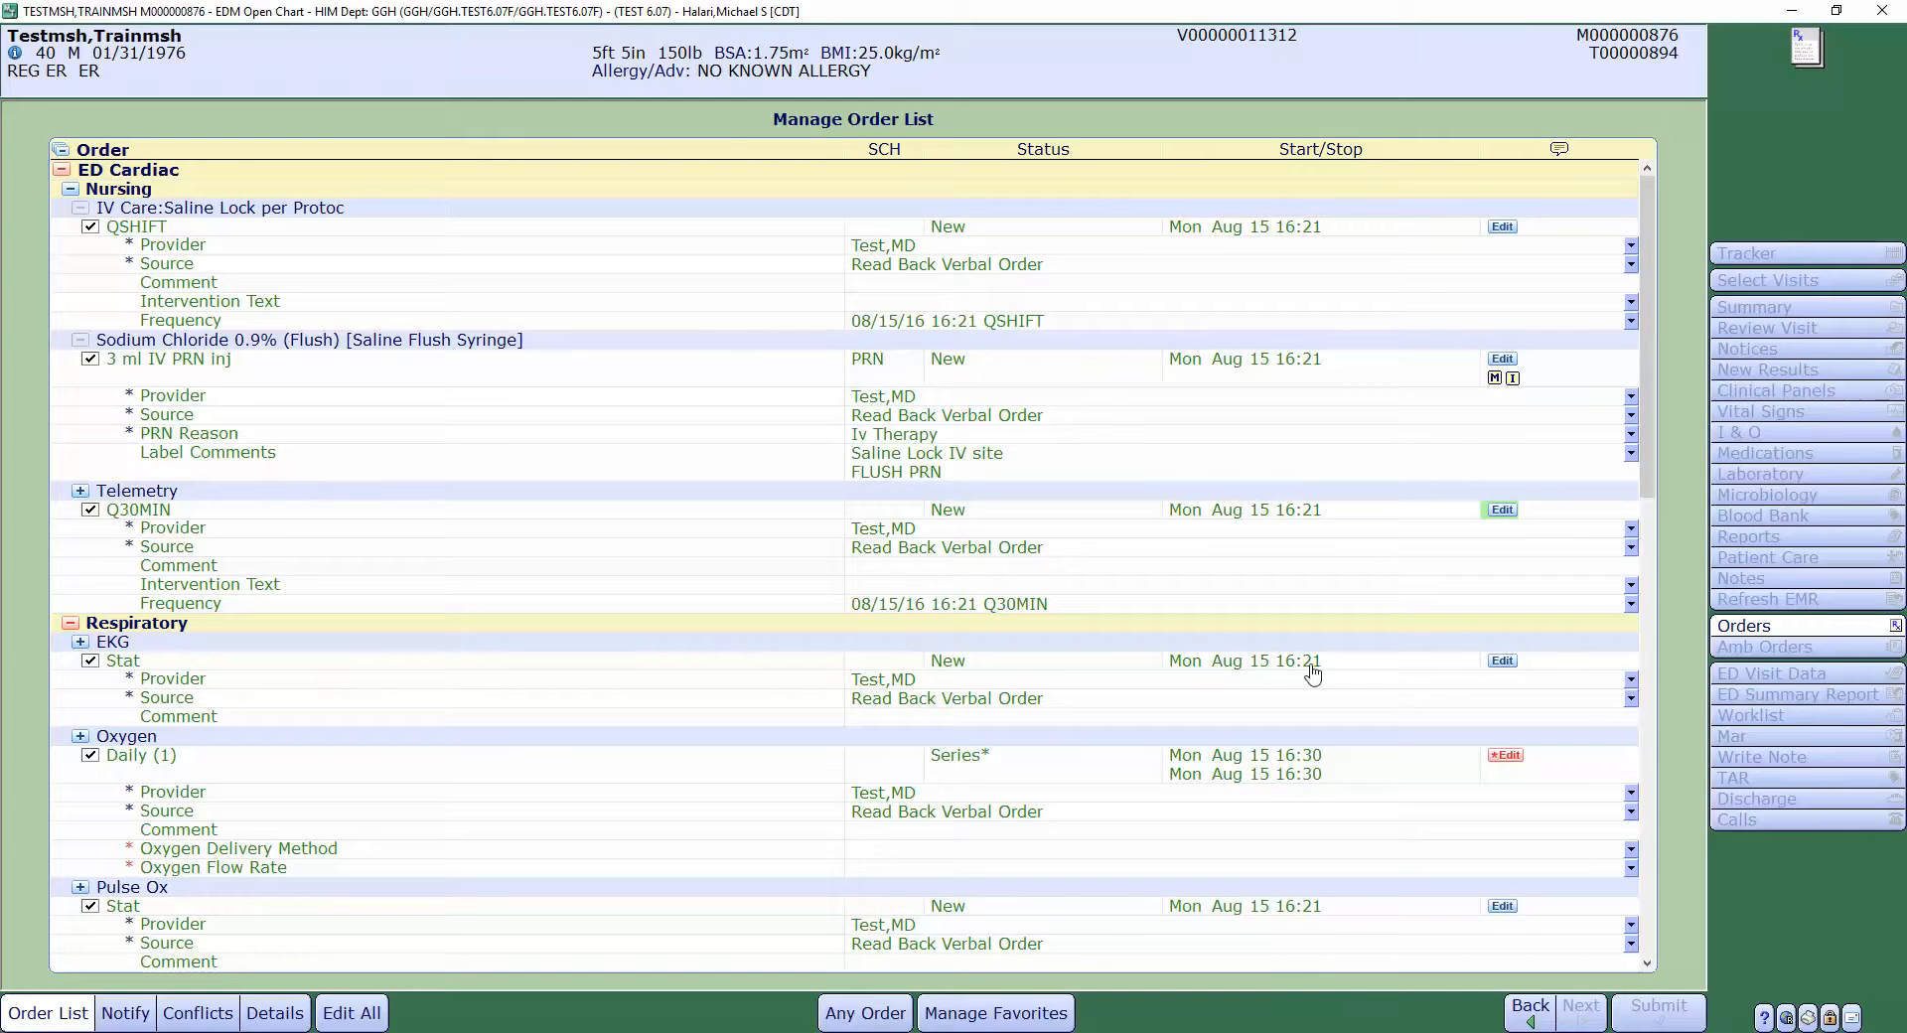
Step: Add the additional STAT series order under EKG and set its start time to 19:30 today
{"action": "left_click", "coordinate": [80, 641]}
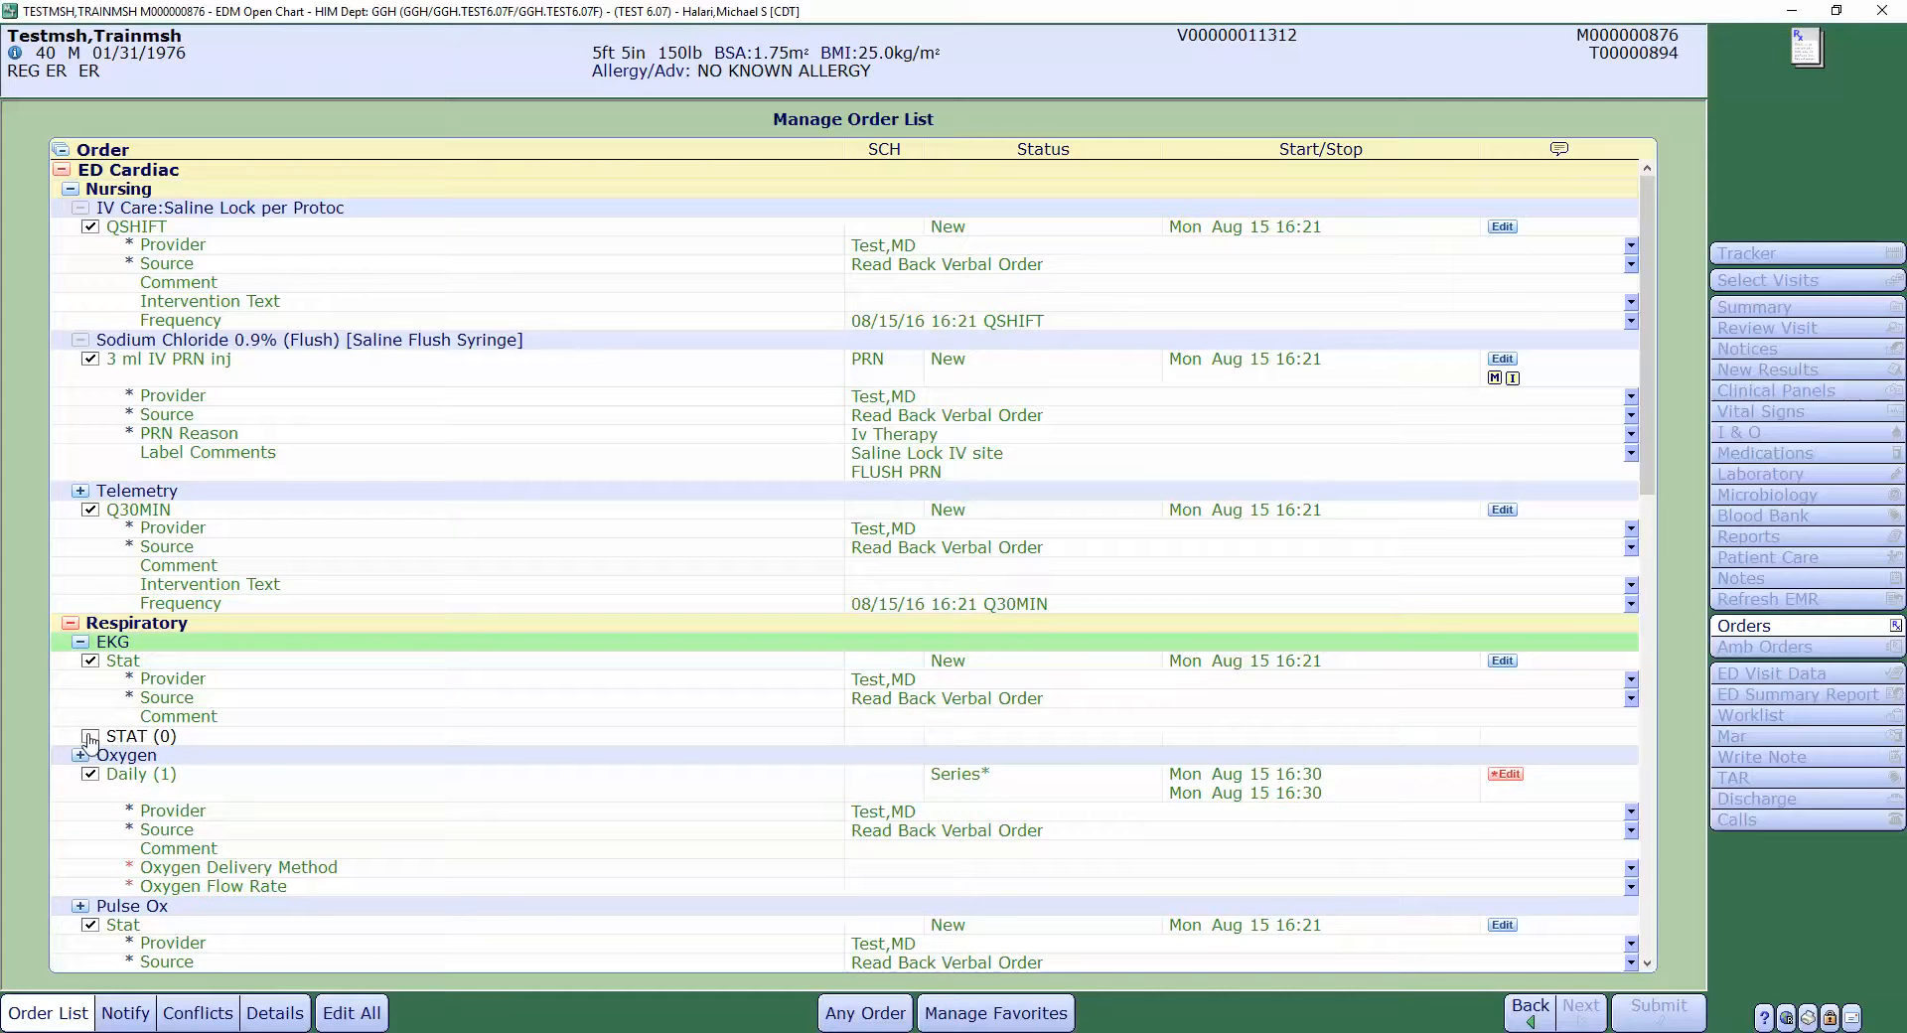
{"action": "left_click", "coordinate": [91, 736]}
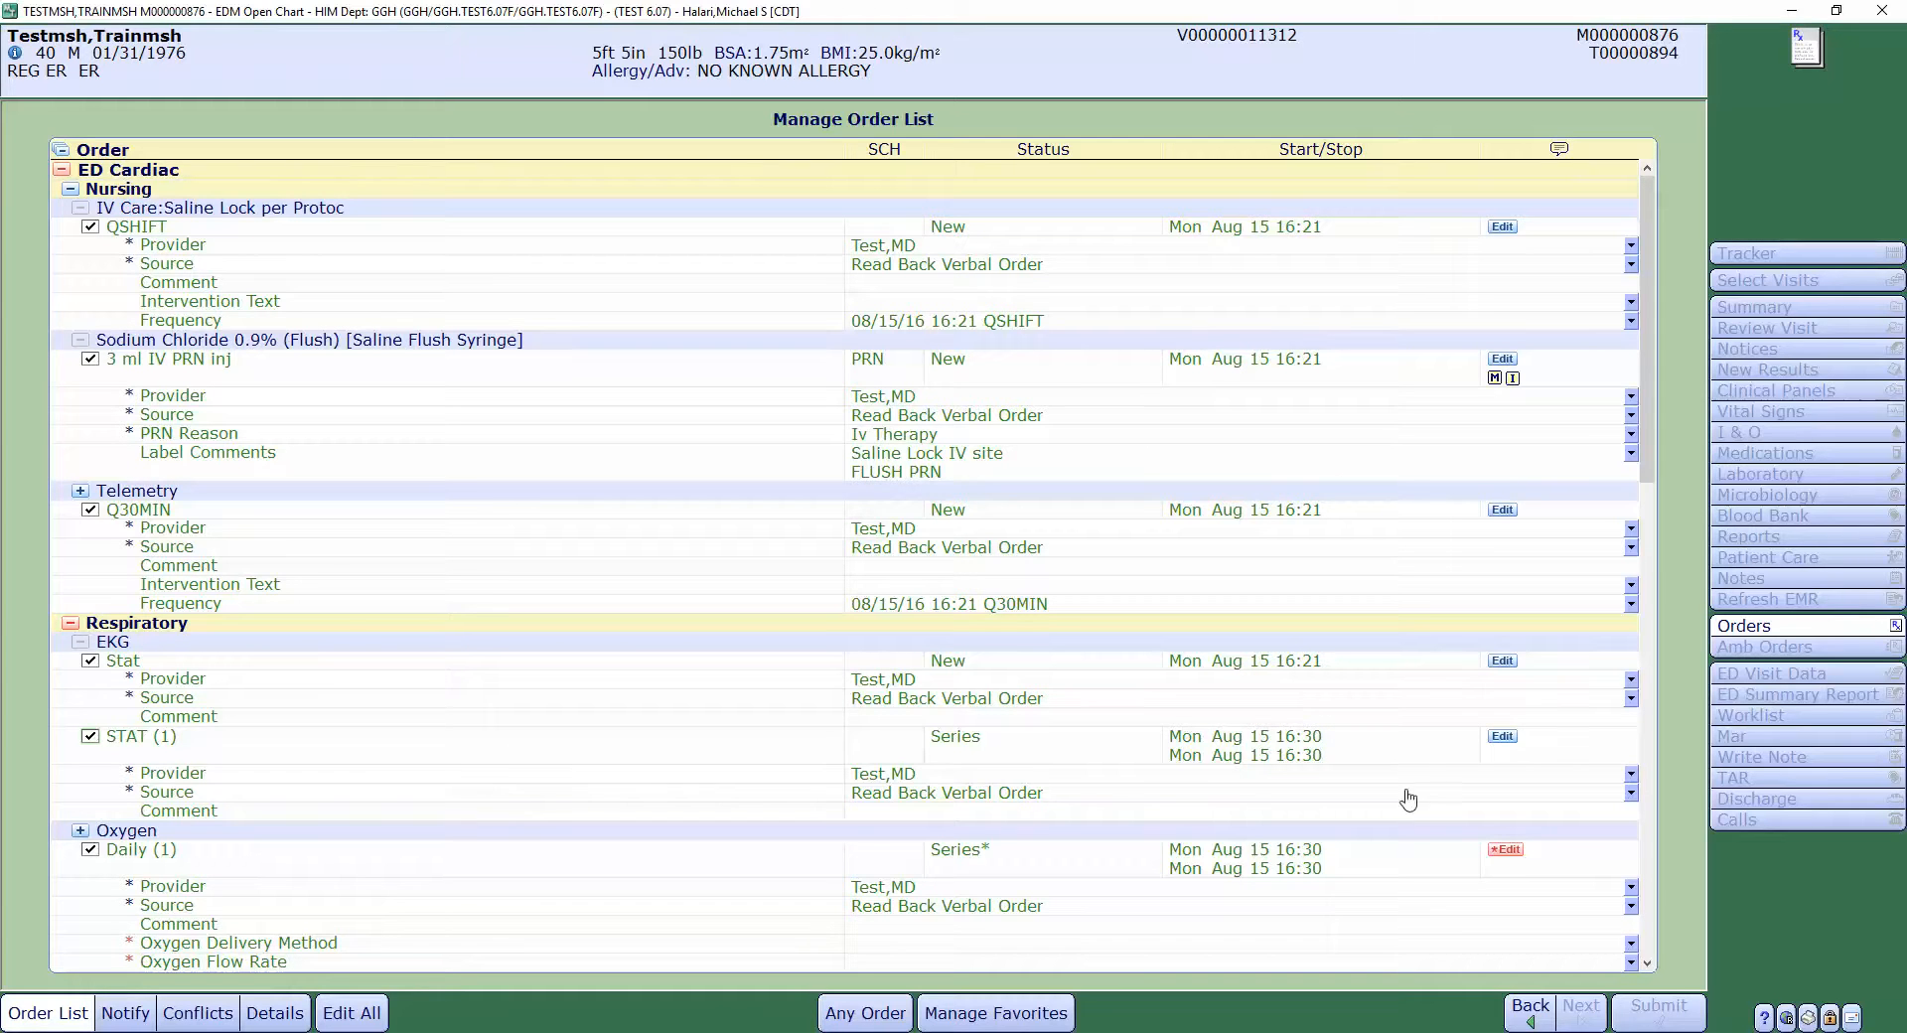
{"action": "left_click", "coordinate": [1501, 737]}
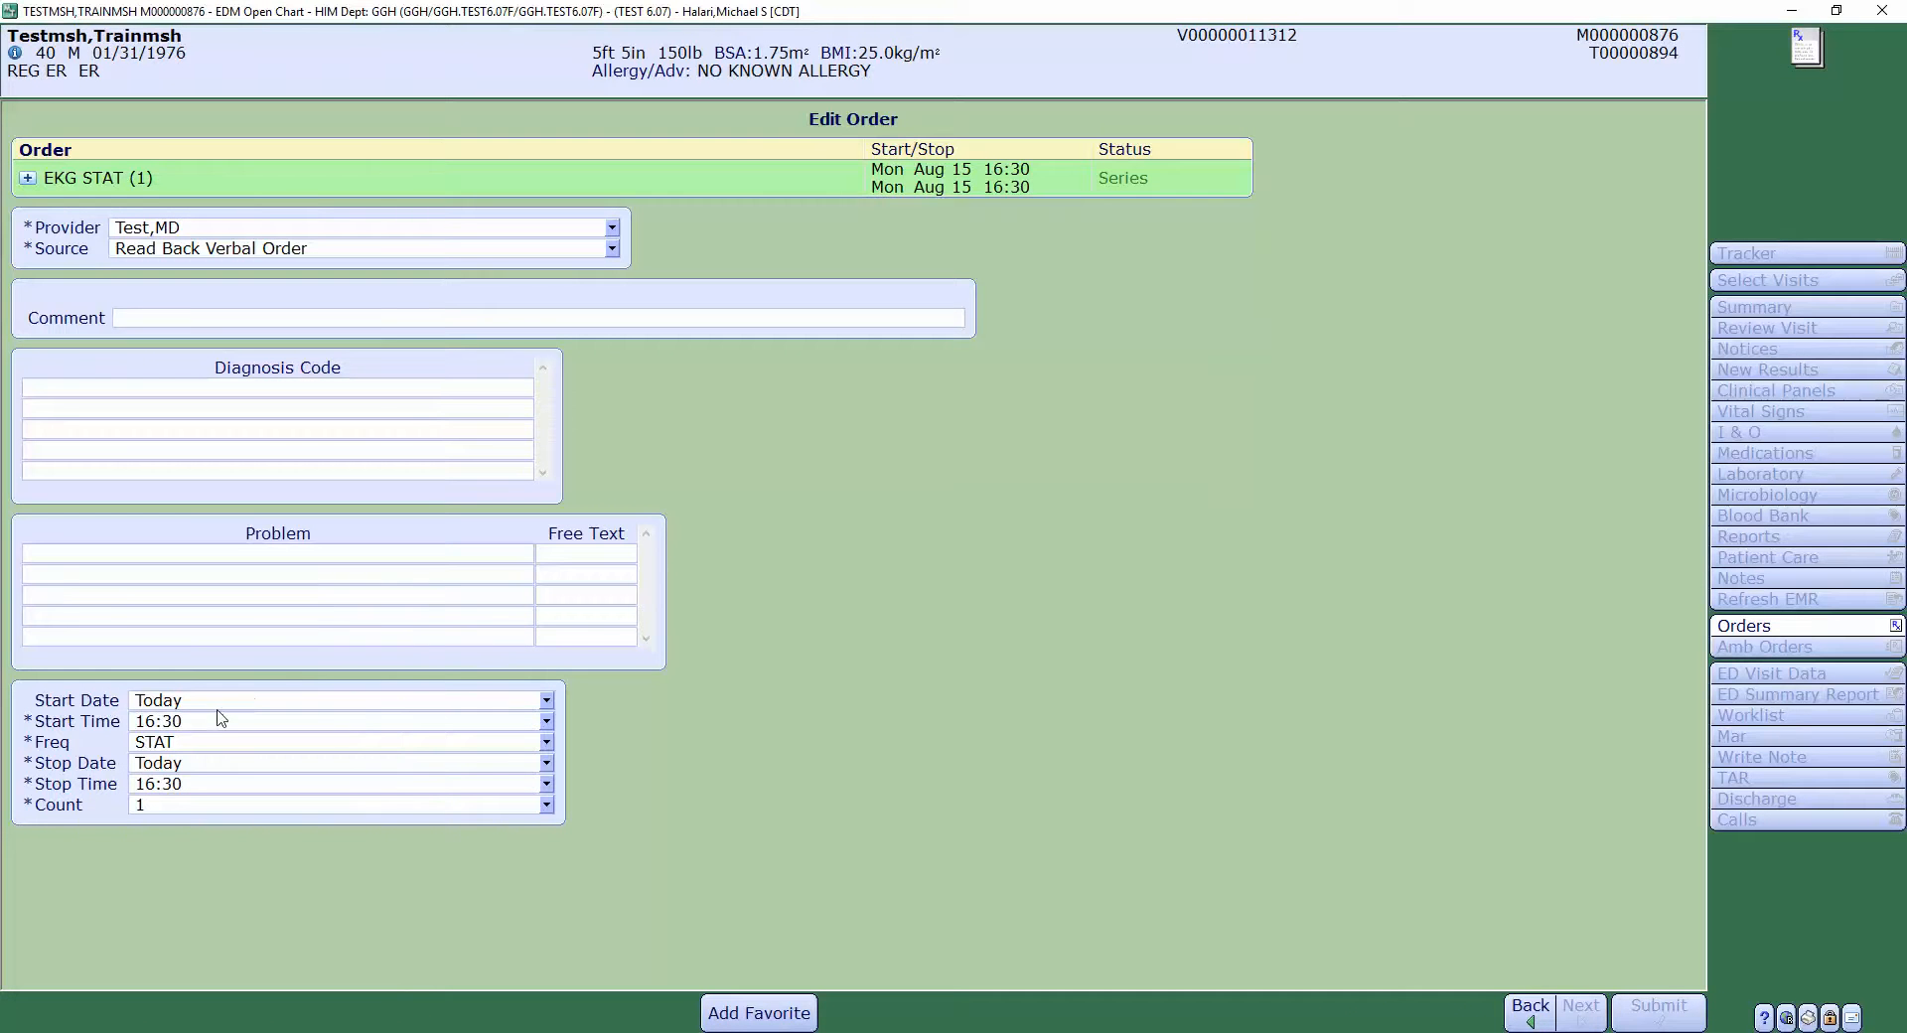
{"action": "left_click", "coordinate": [547, 721]}
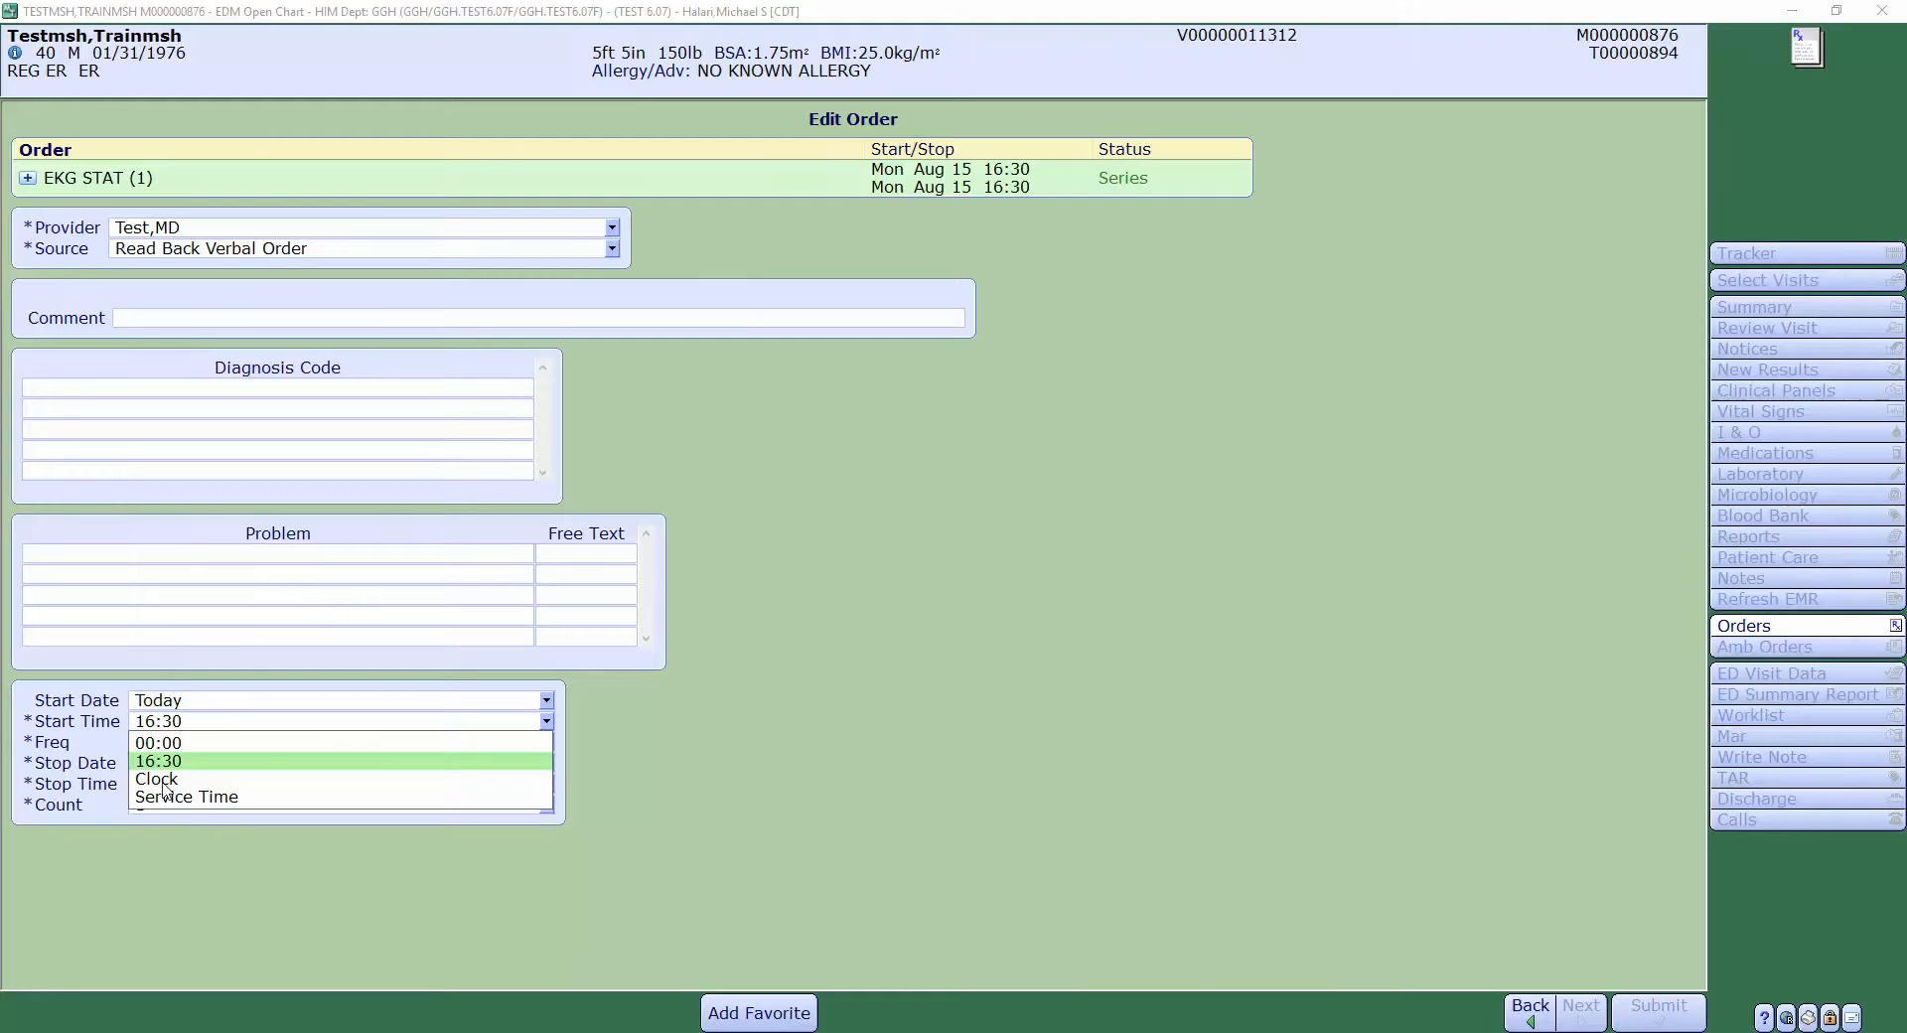
{"action": "left_click", "coordinate": [165, 783]}
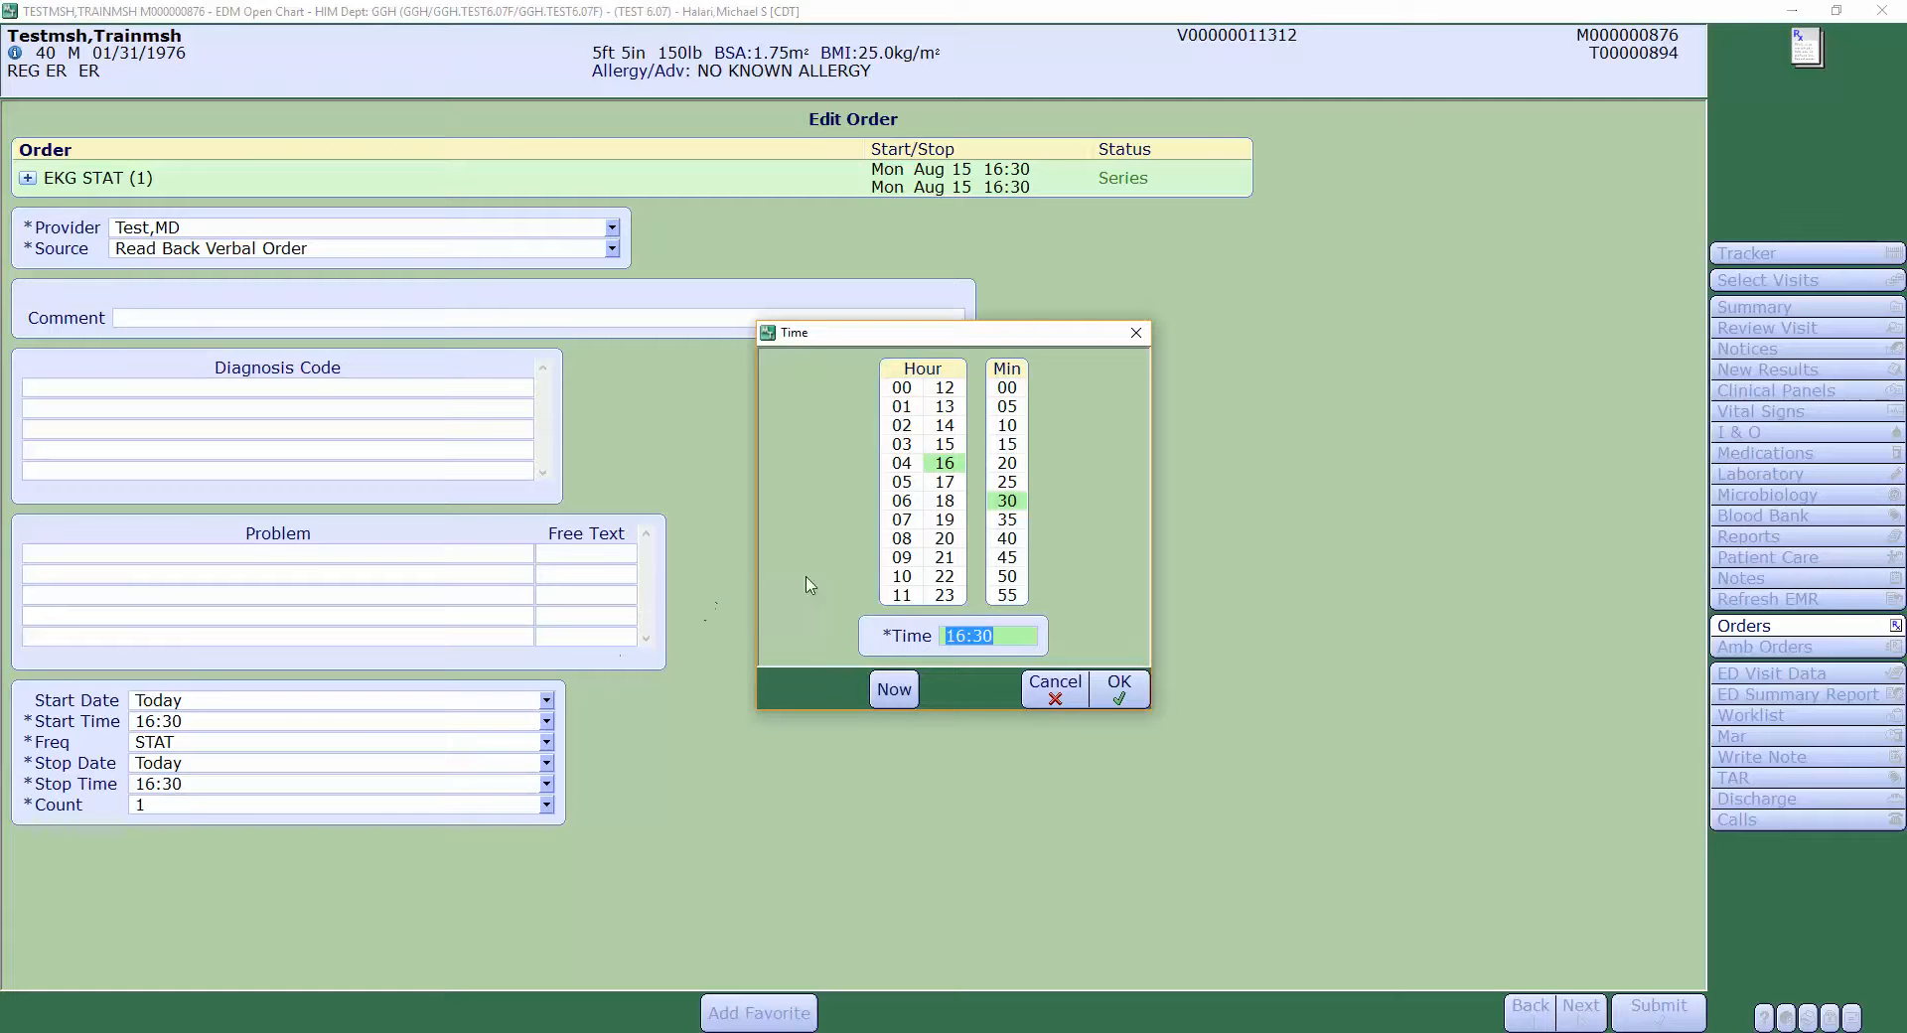
{"action": "left_click", "coordinate": [945, 519]}
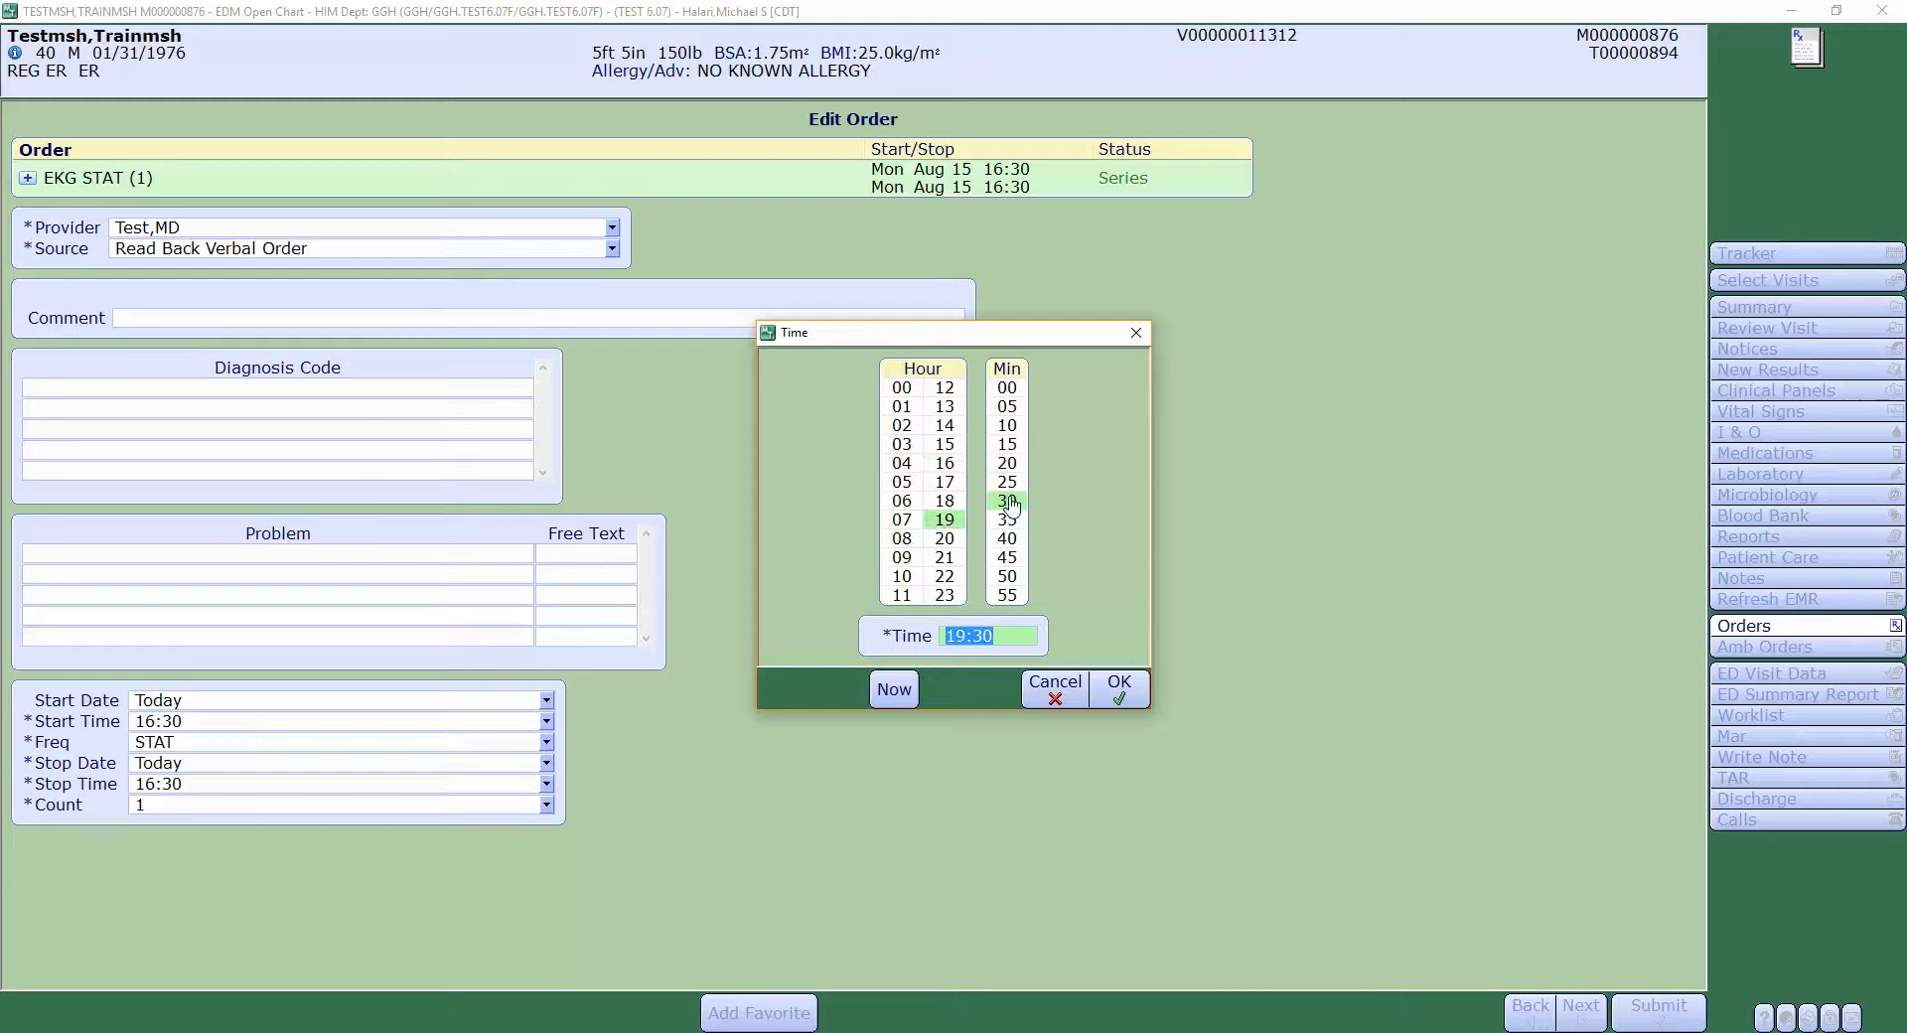
{"action": "left_click", "coordinate": [1116, 691]}
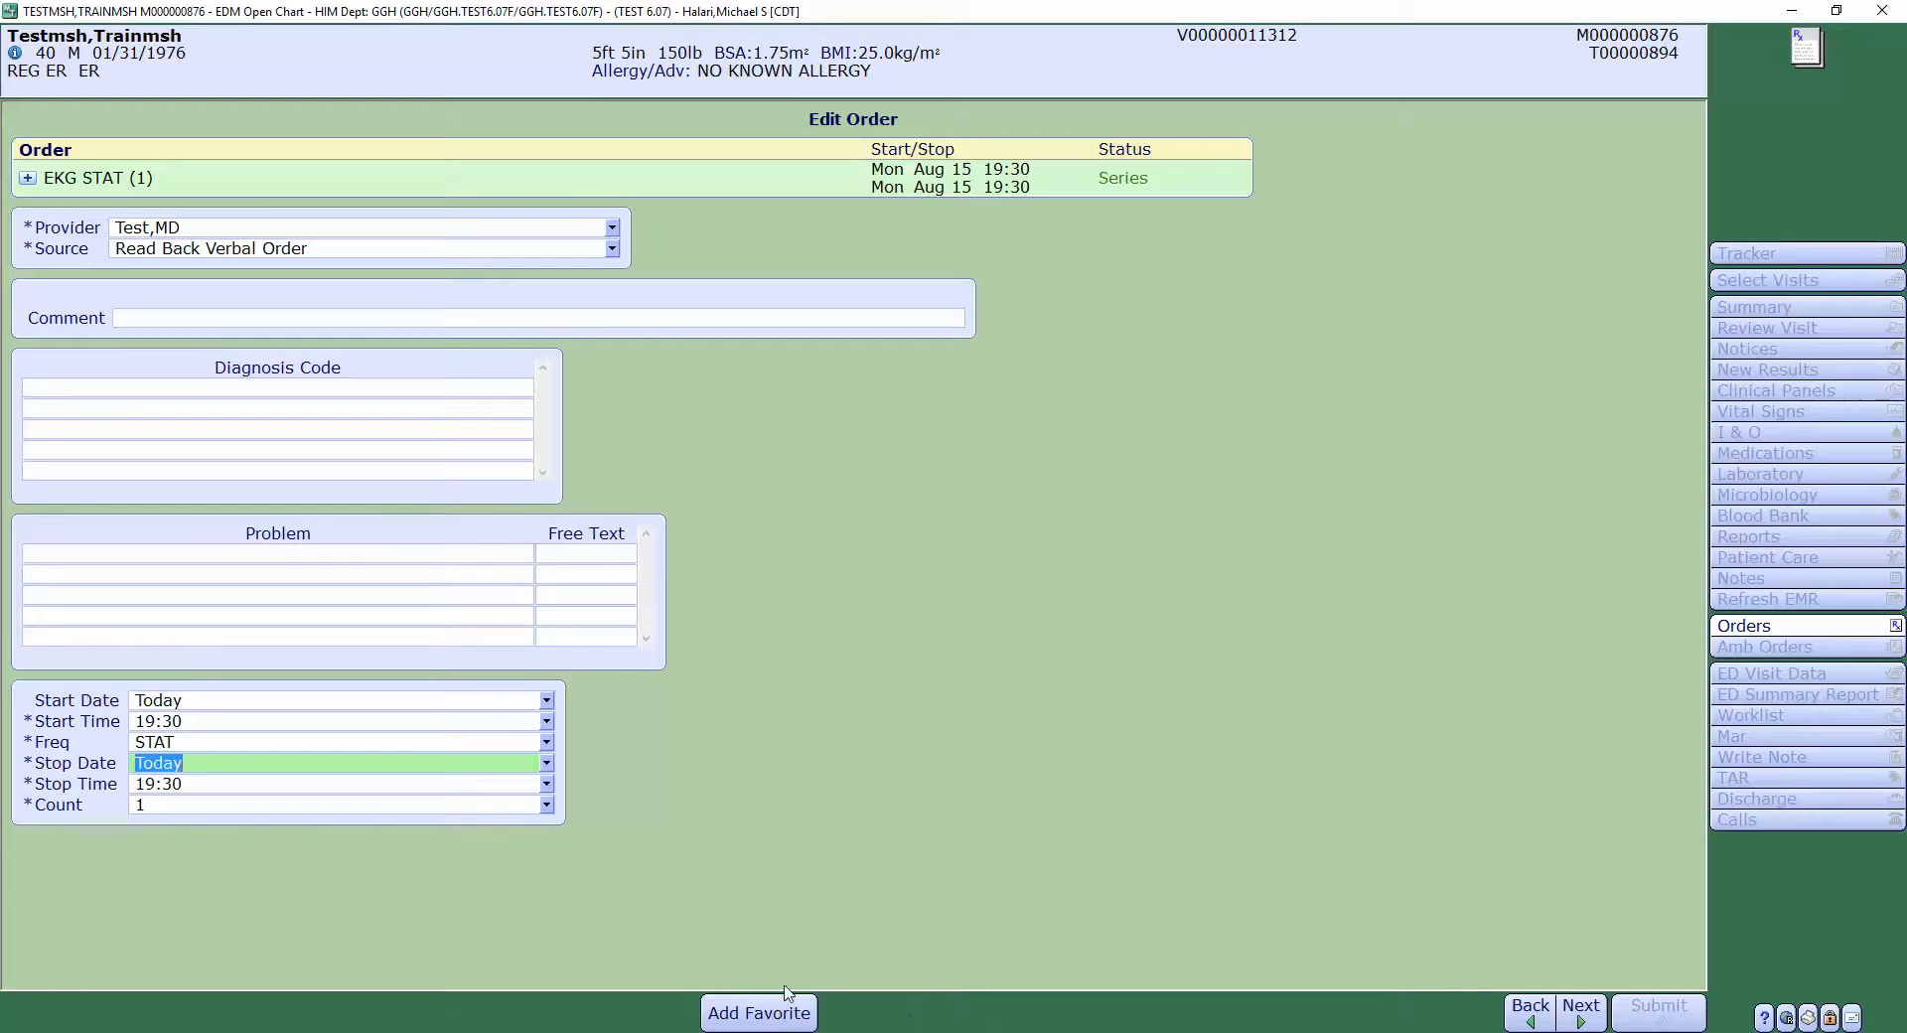
{"action": "left_click", "coordinate": [1583, 1011]}
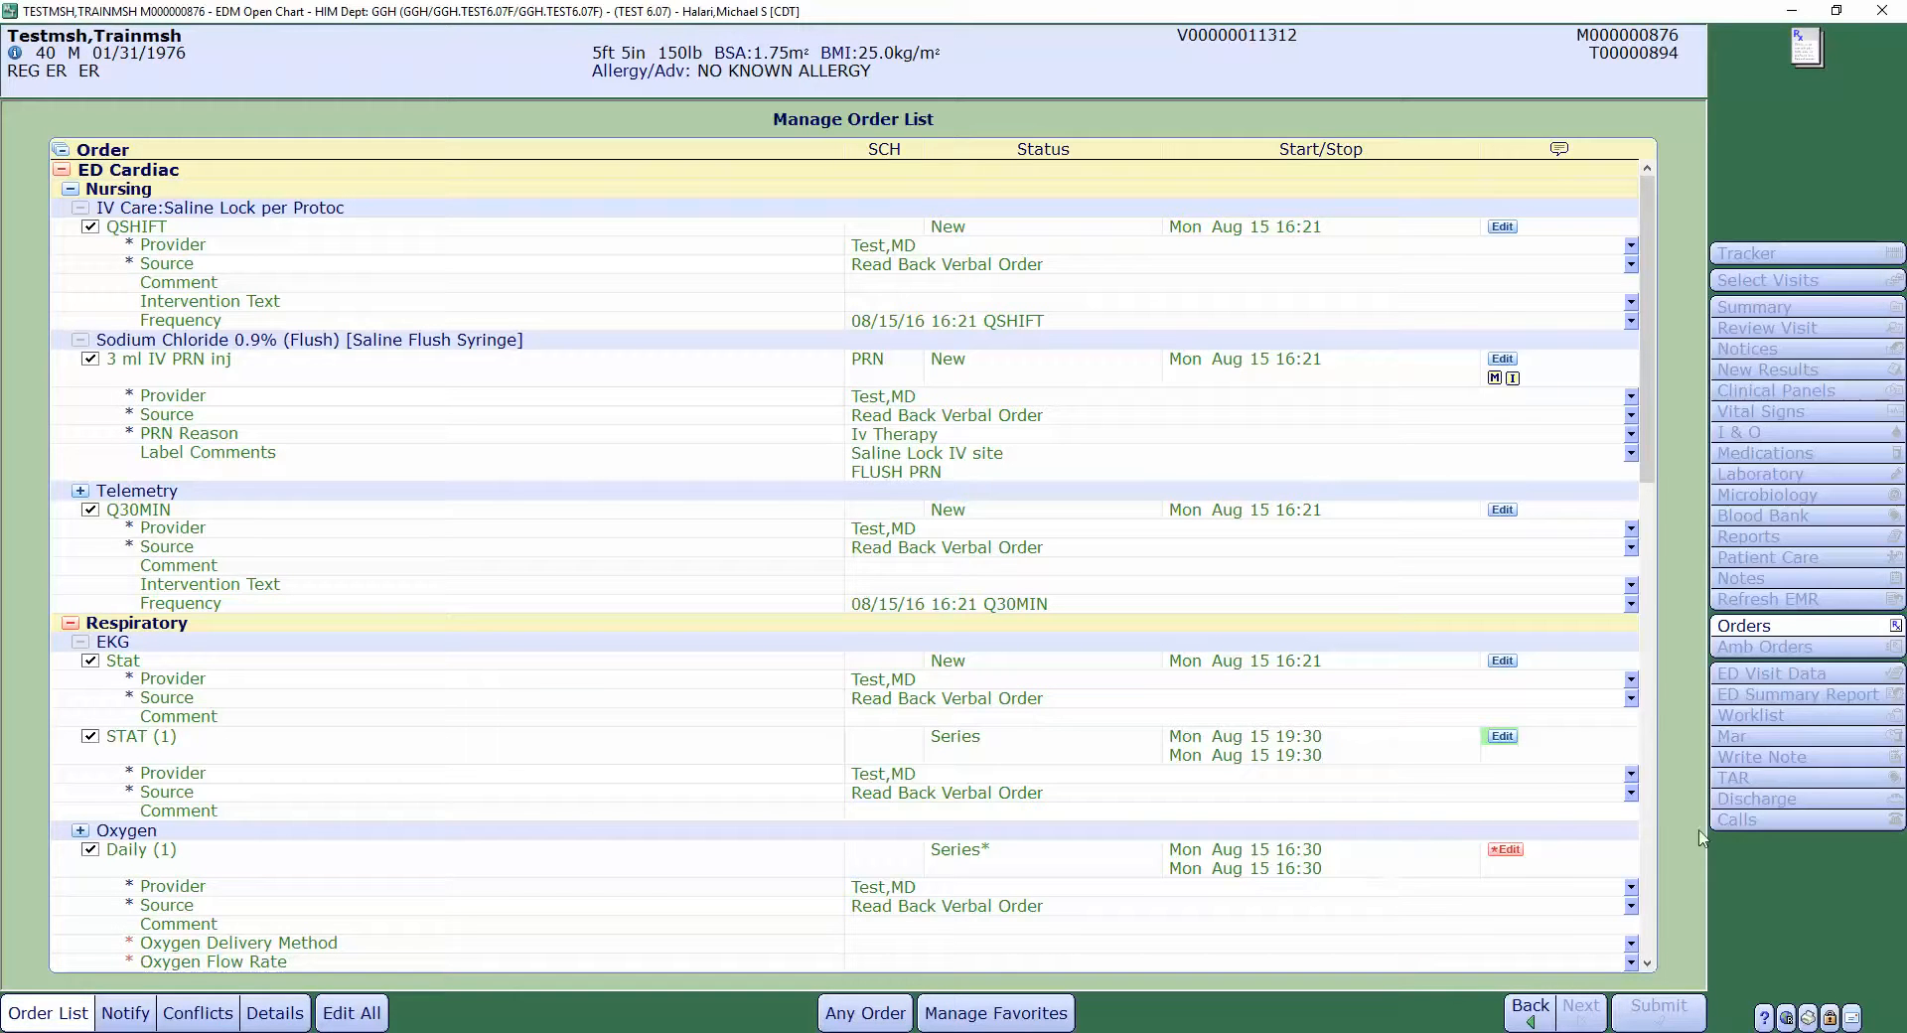
Step: Choose Nasal Cannula as the Oxygen Delivery Method for the daily Oxygen order
{"action": "left_click_drag", "start_coordinate": [1647, 477], "coordinate": [1672, 663]}
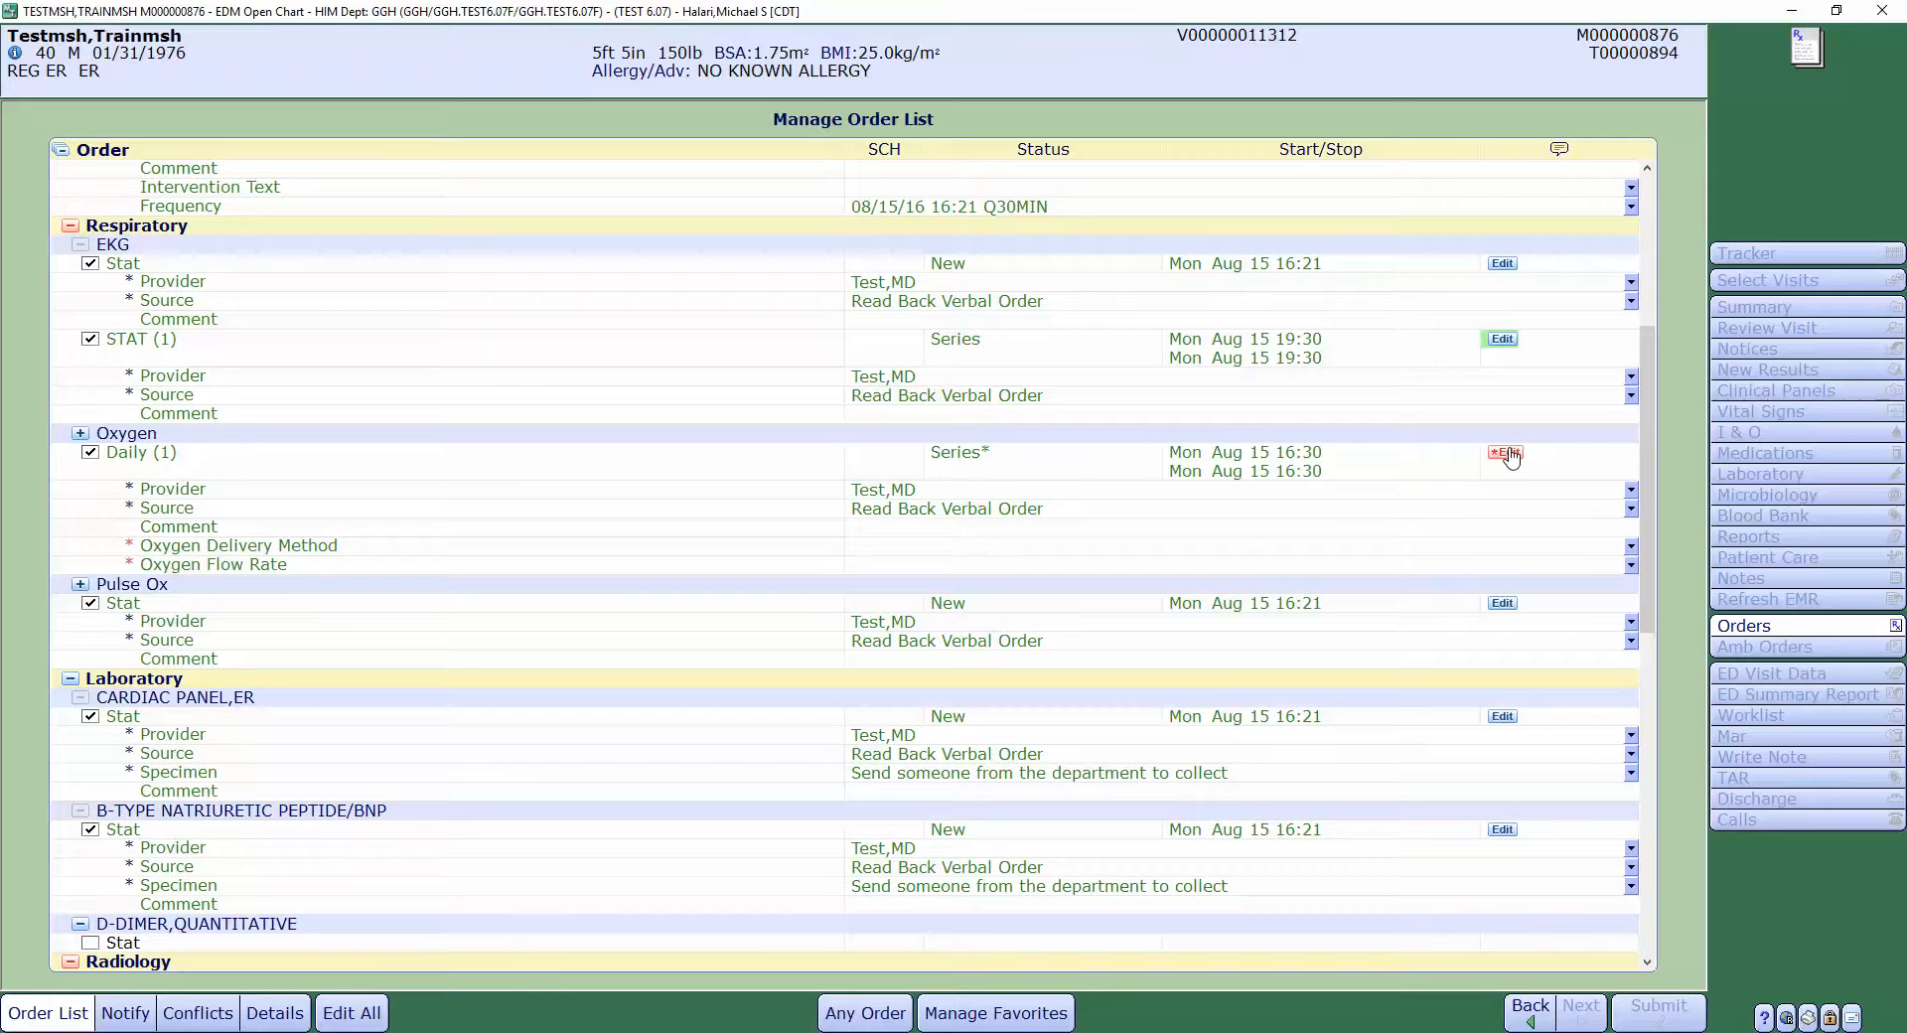
{"action": "left_click", "coordinate": [1630, 546]}
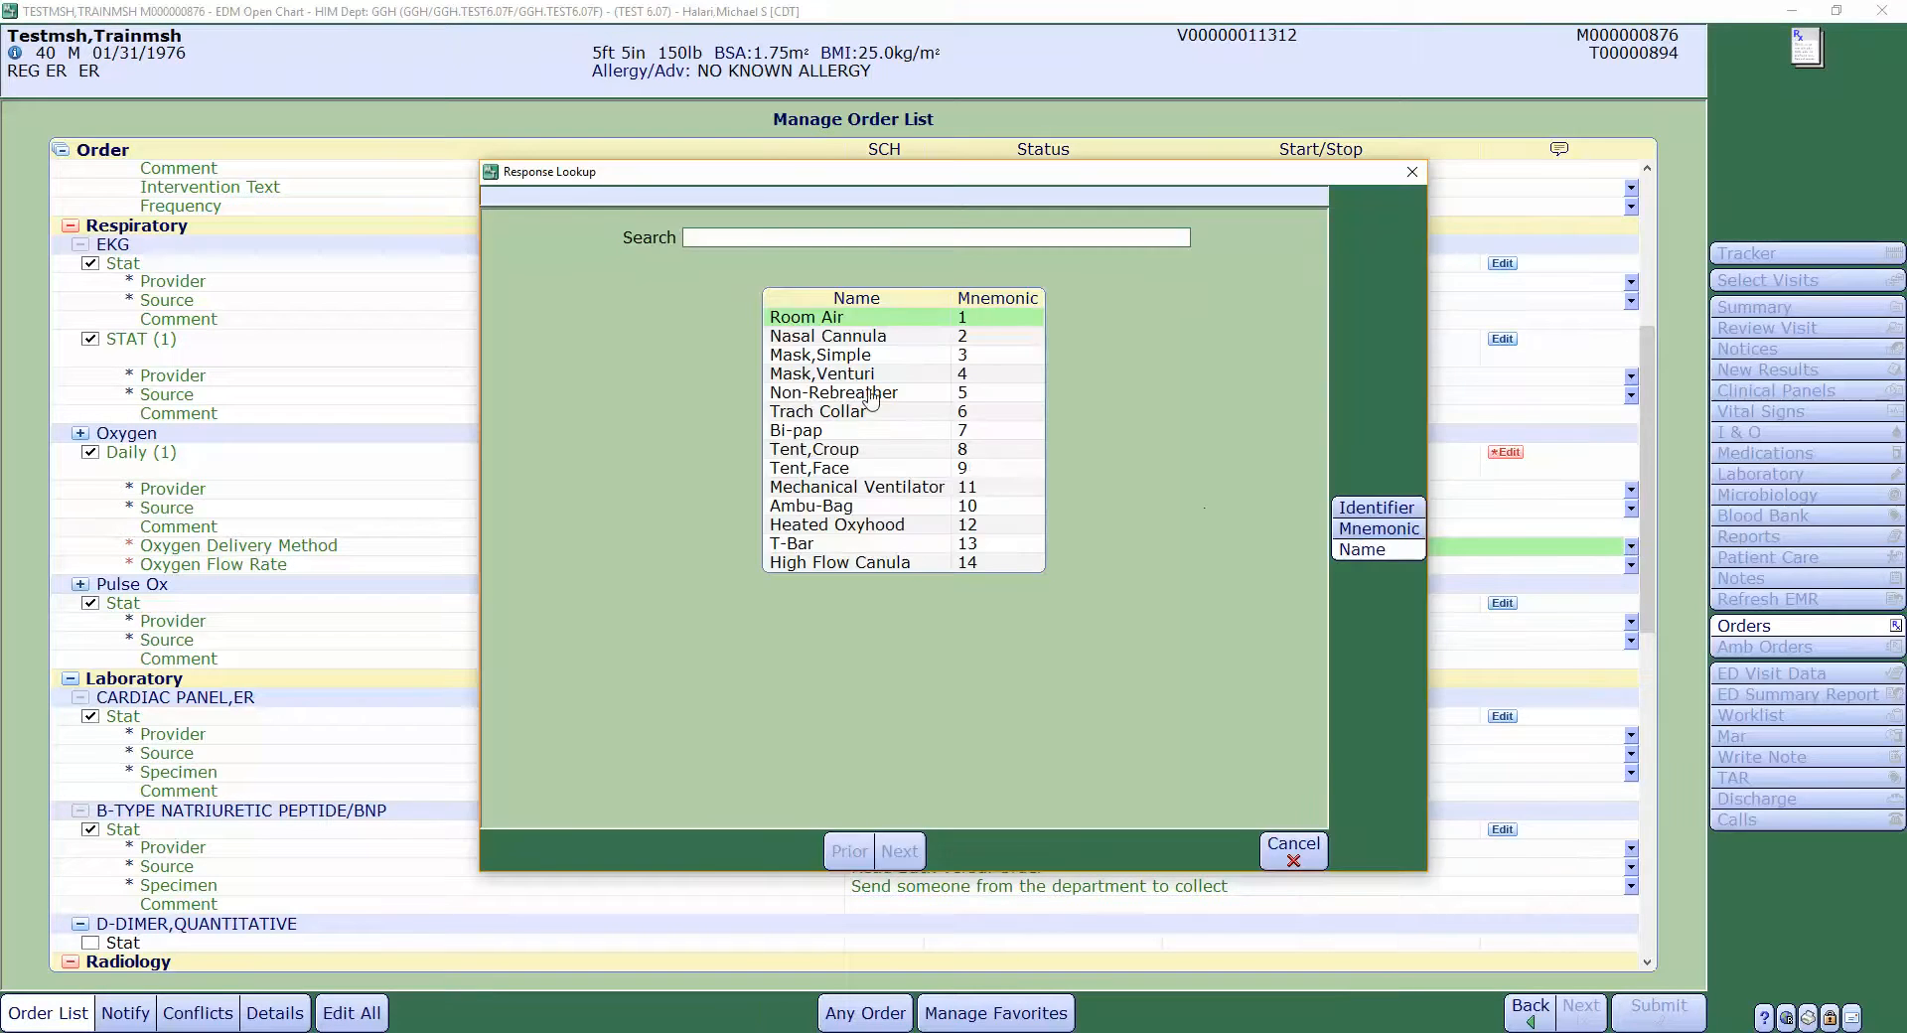
{"action": "left_click", "coordinate": [867, 337]}
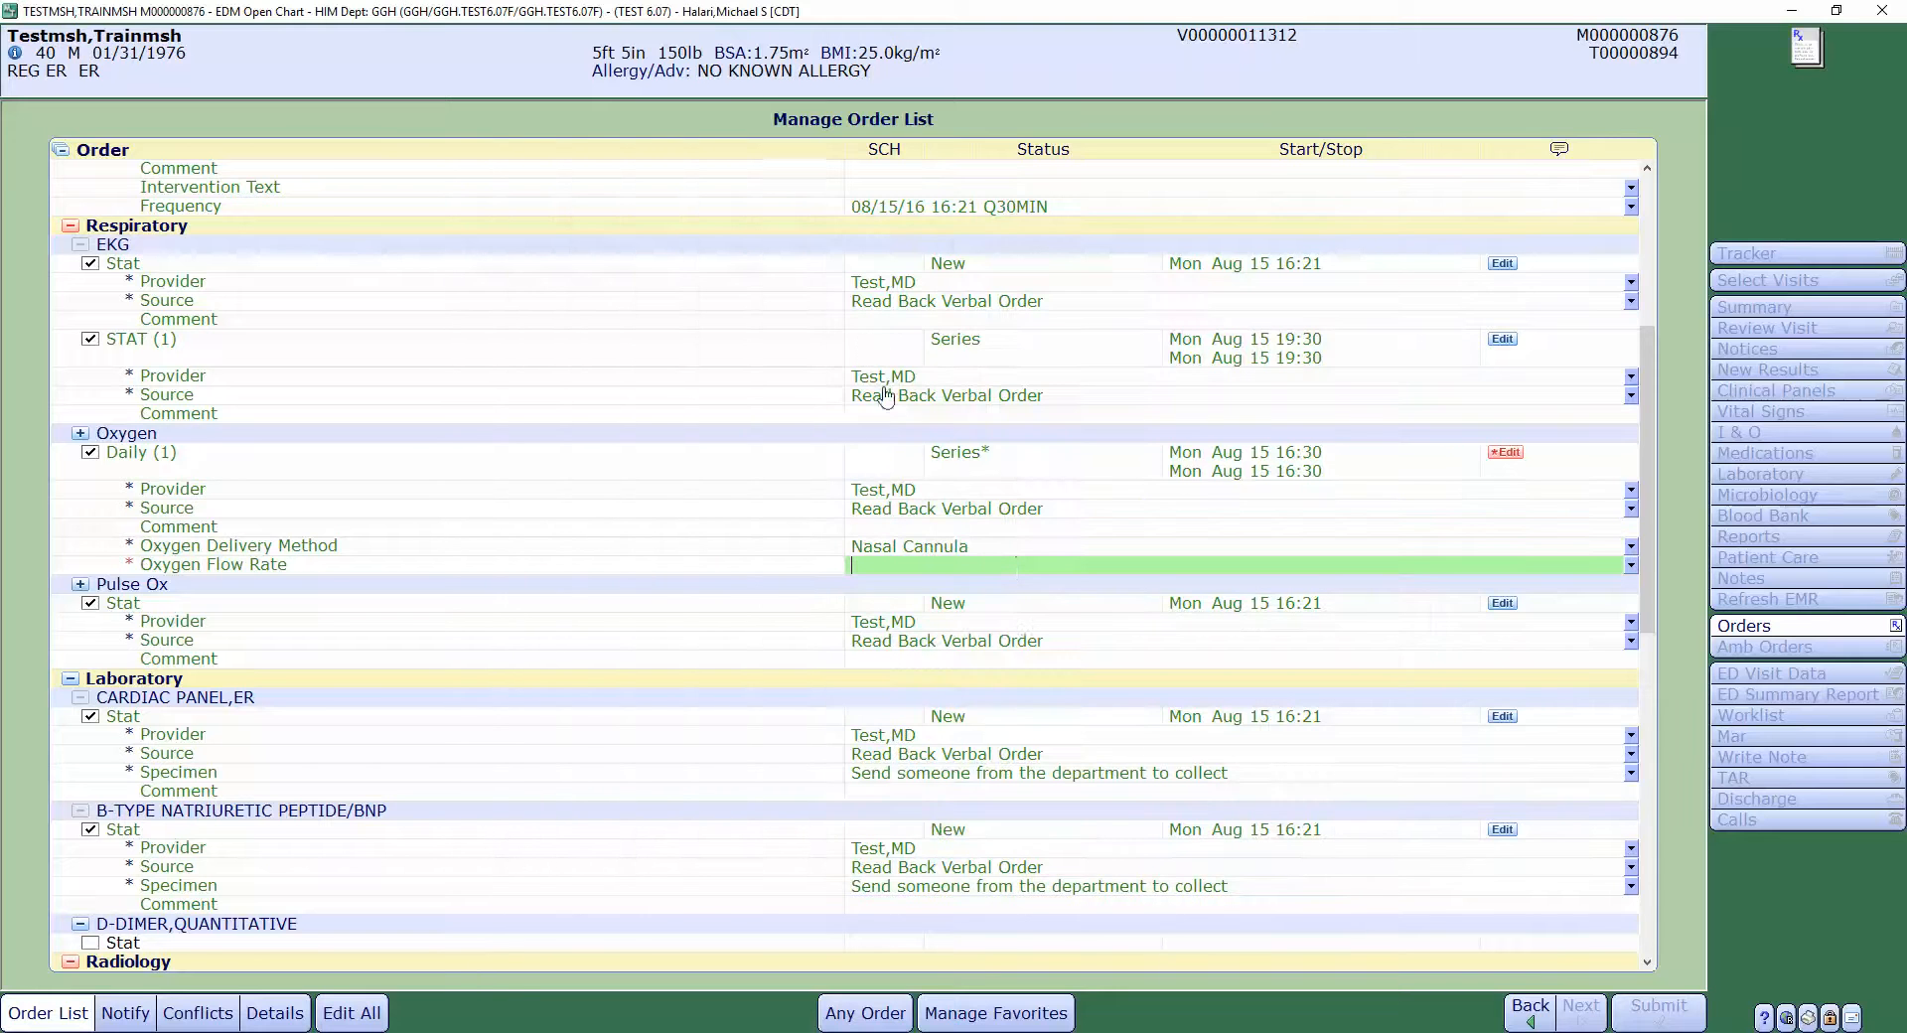
Step: Clear the Oxygen Delivery Method and choose Nasal Cannula again by looking up "N"
{"action": "left_click", "coordinate": [1001, 545]}
{"action": "key", "text": "BackSpace"}
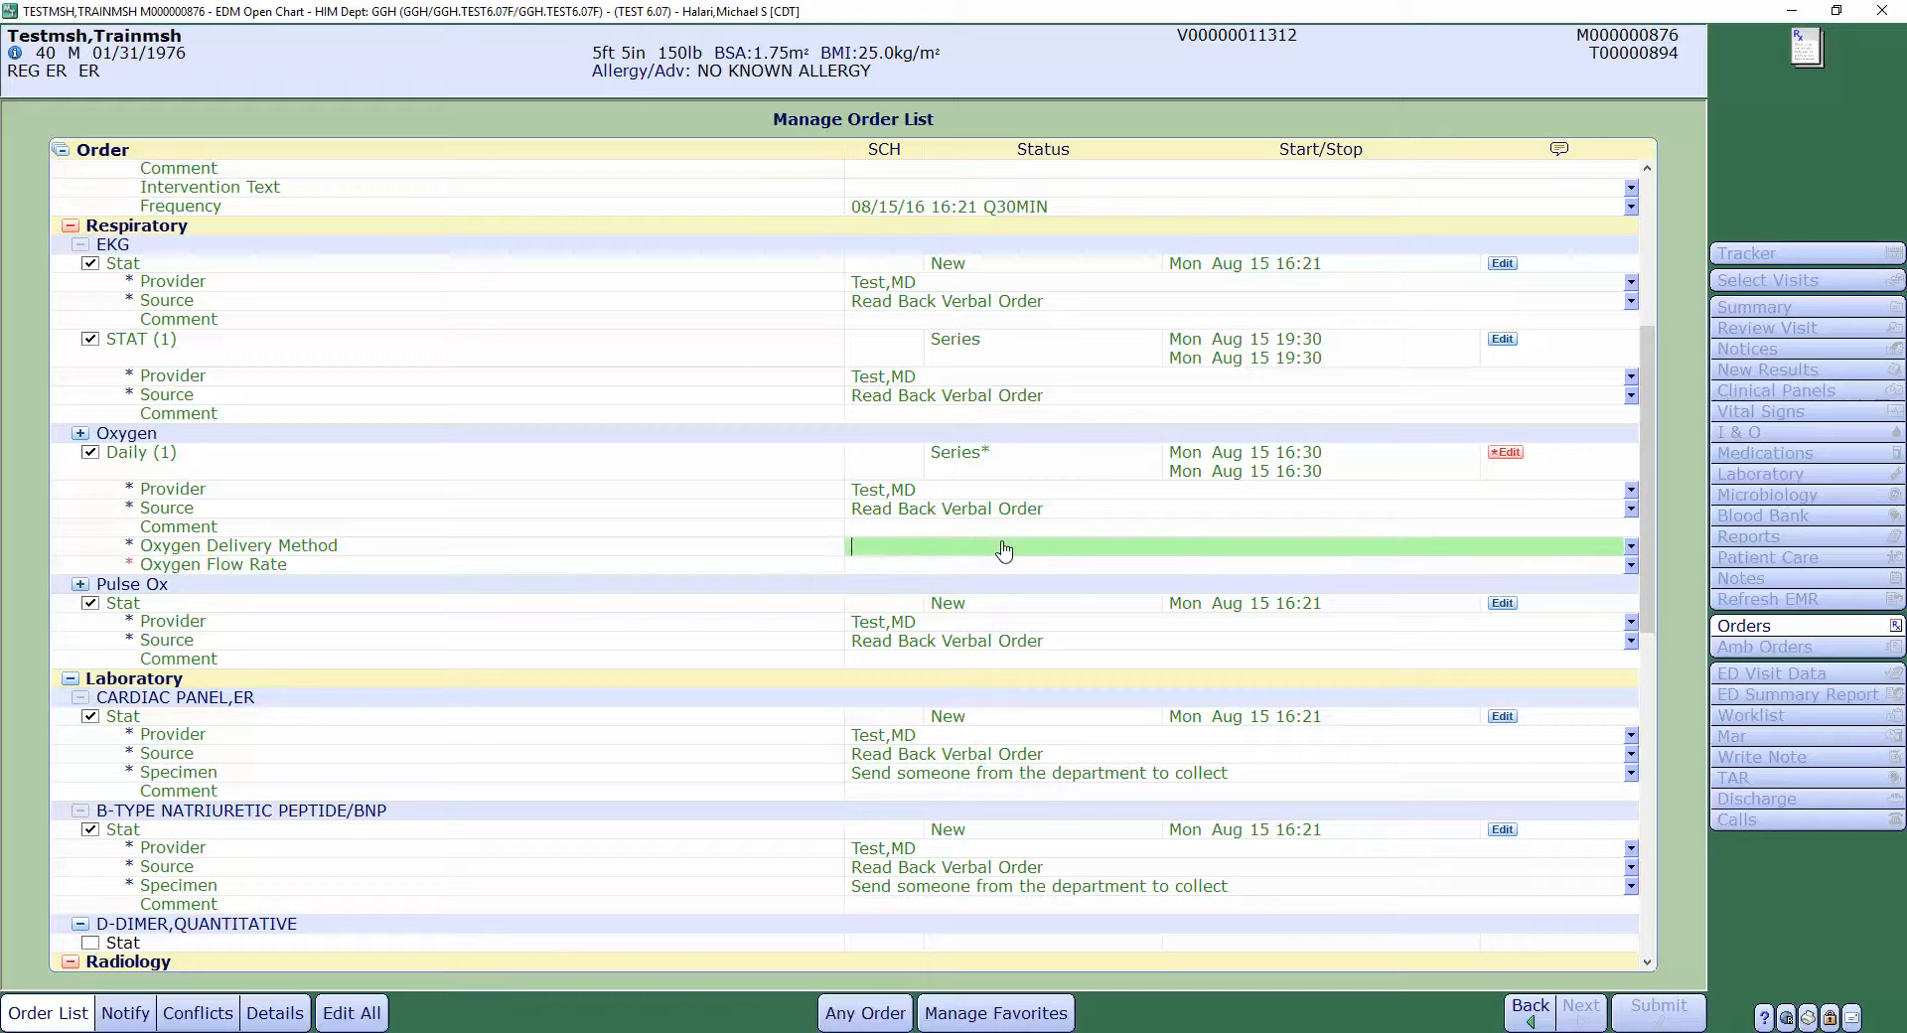
{"action": "type", "text": "N"}
{"action": "key", "text": "Return"}
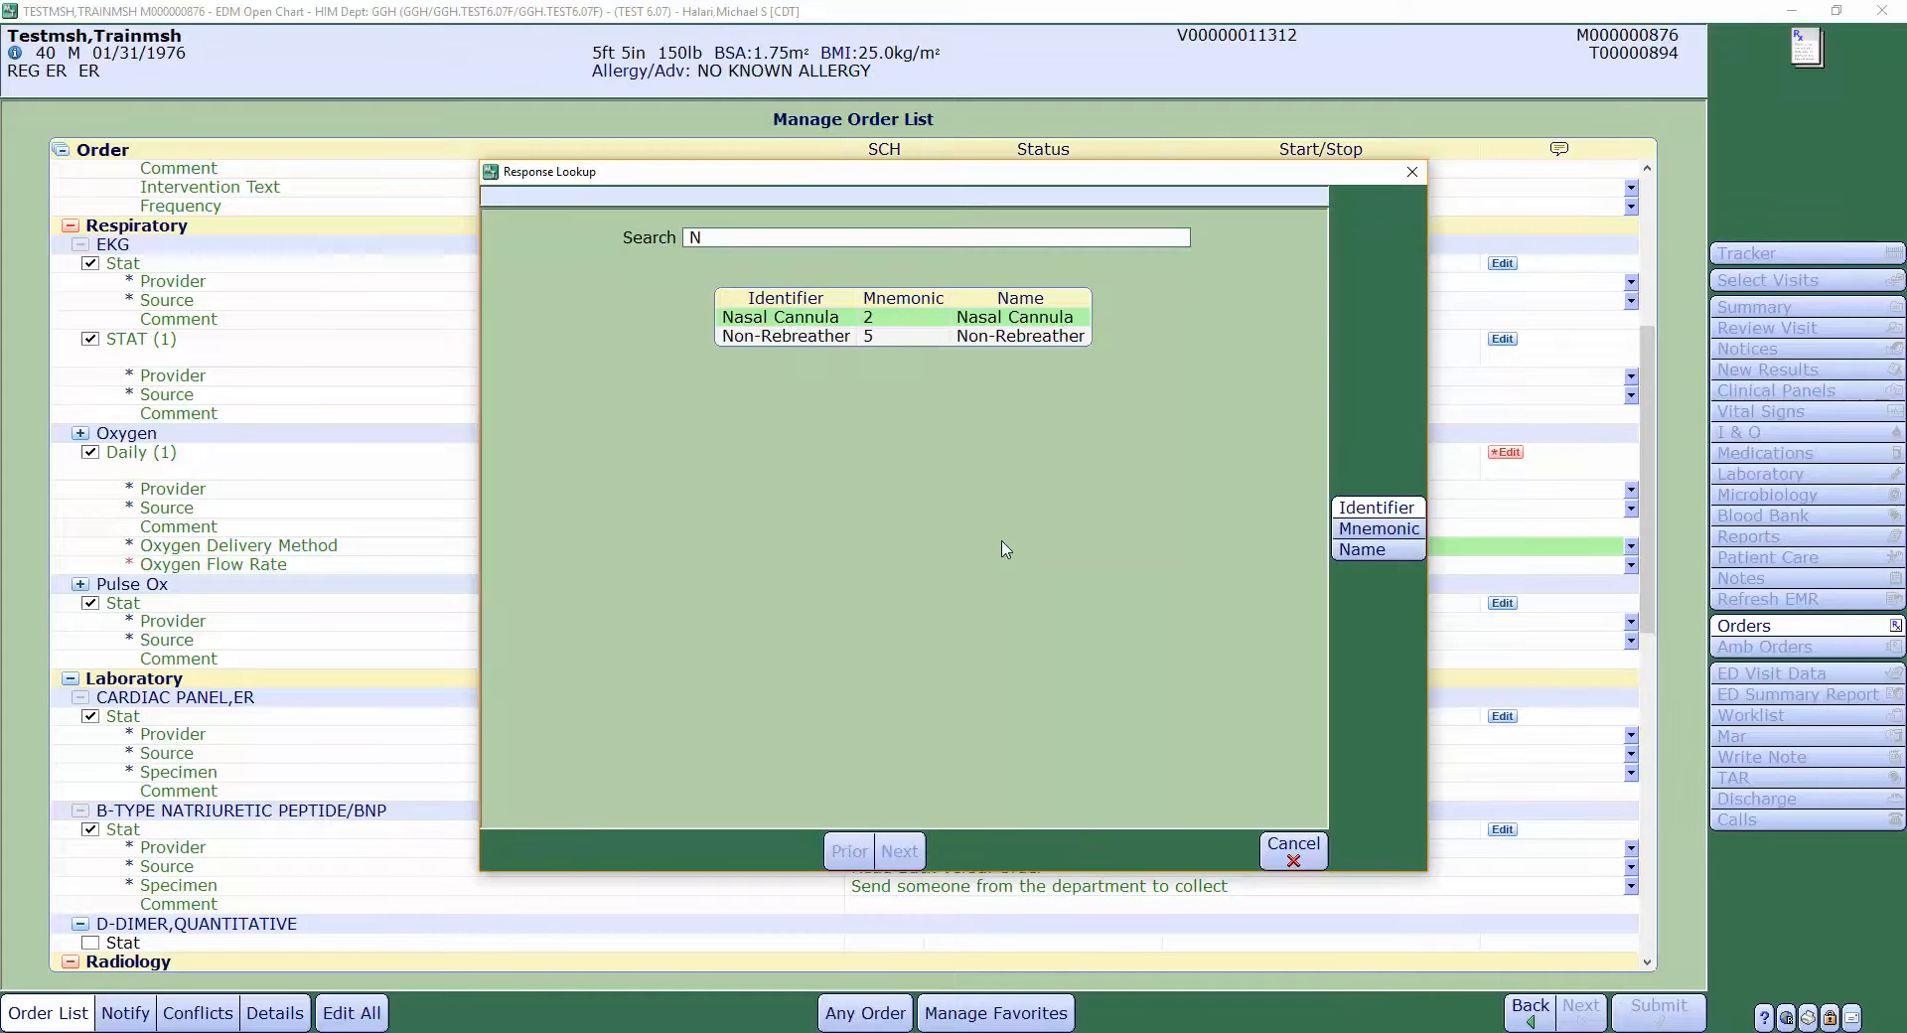
{"action": "key", "text": "Return"}
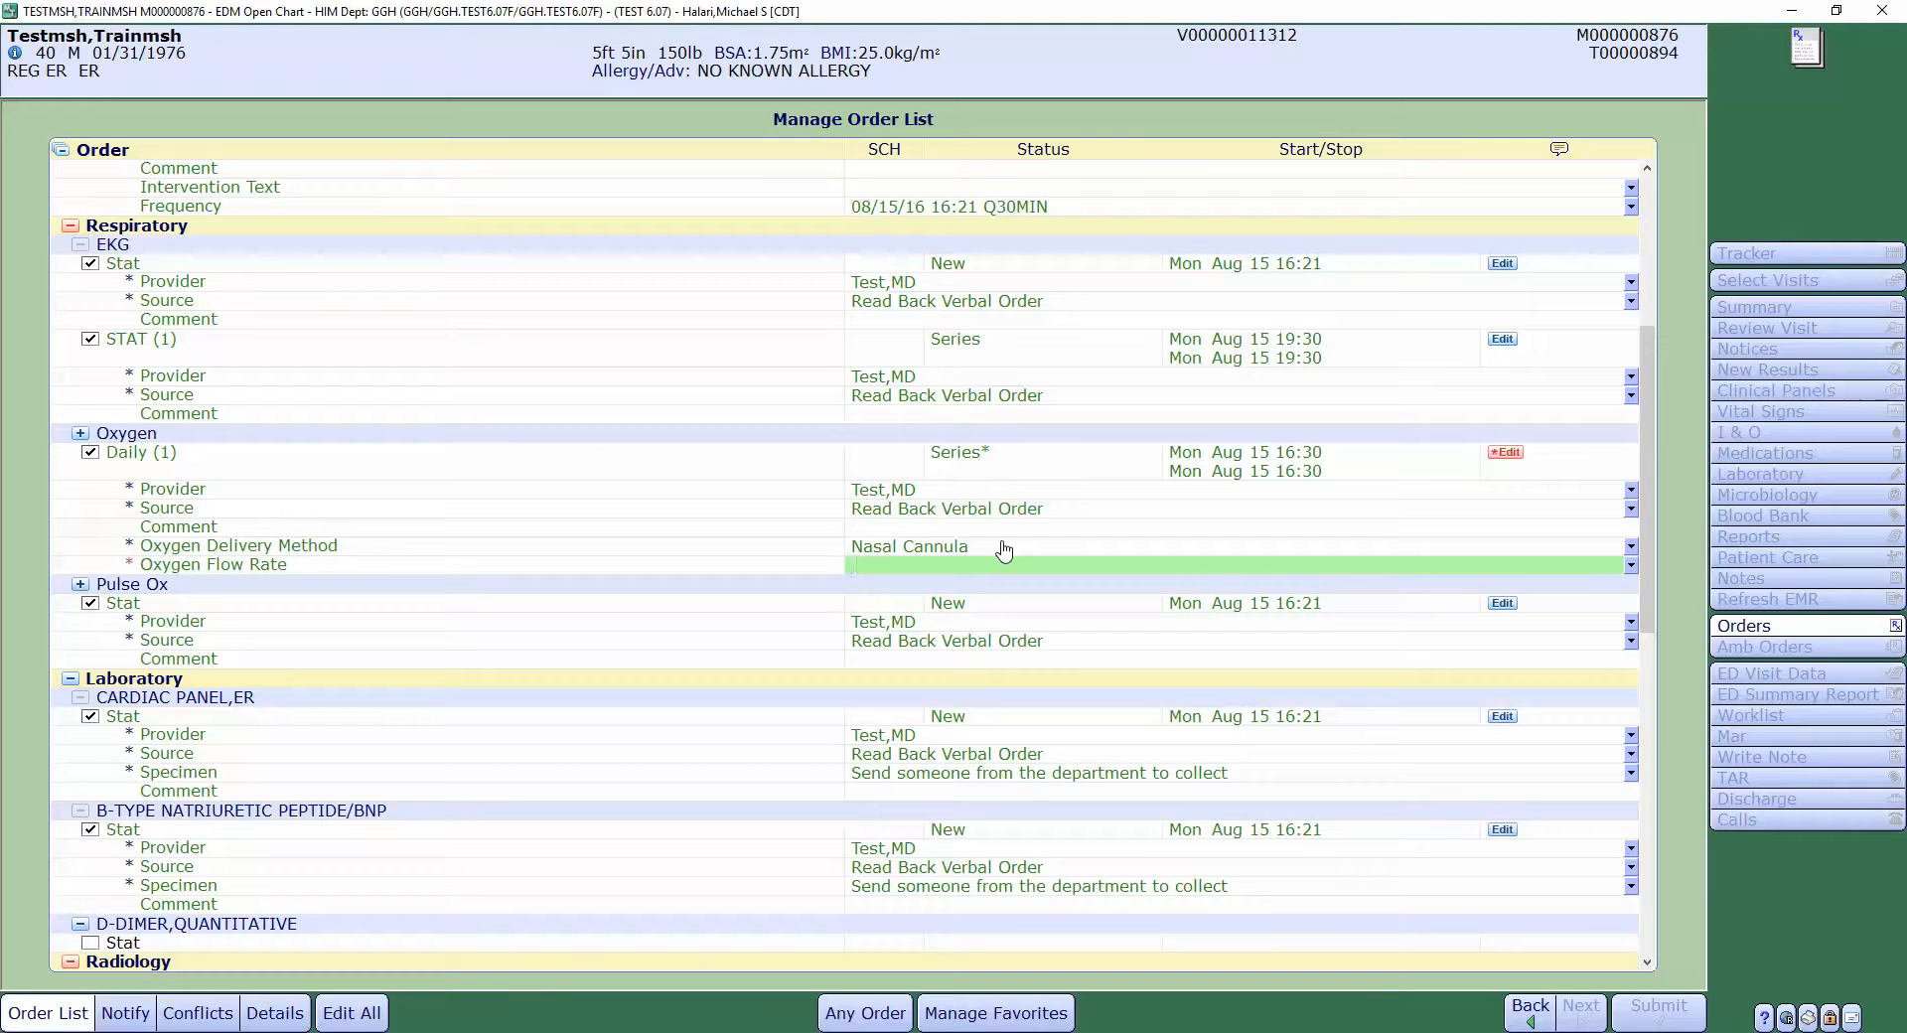
Step: Re-enter the Oxygen Delivery Method as Nasal Cannula using the abbreviation "Nas", and set the Oxygen Flow Rate to 3
{"action": "left_click", "coordinate": [1004, 550]}
{"action": "key", "text": "BackSpace"}
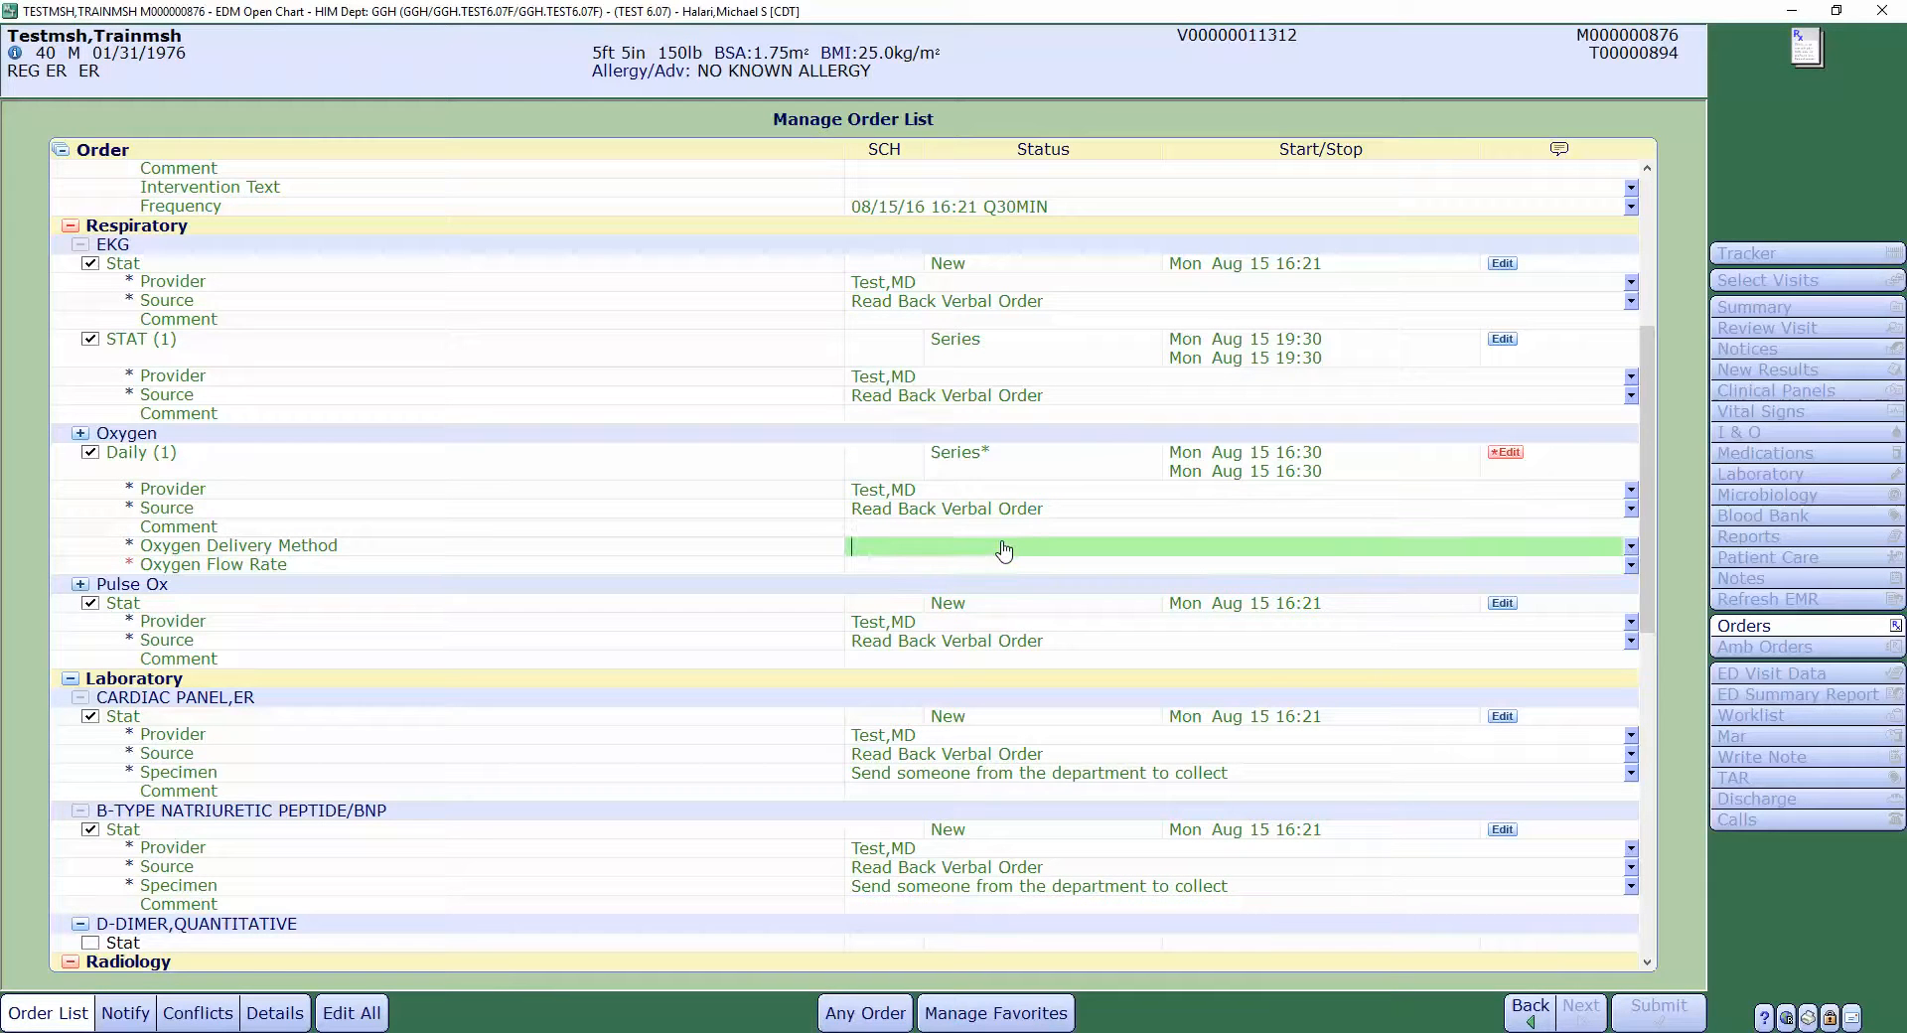
{"action": "type", "text": "Nas"}
{"action": "key", "text": "Return"}
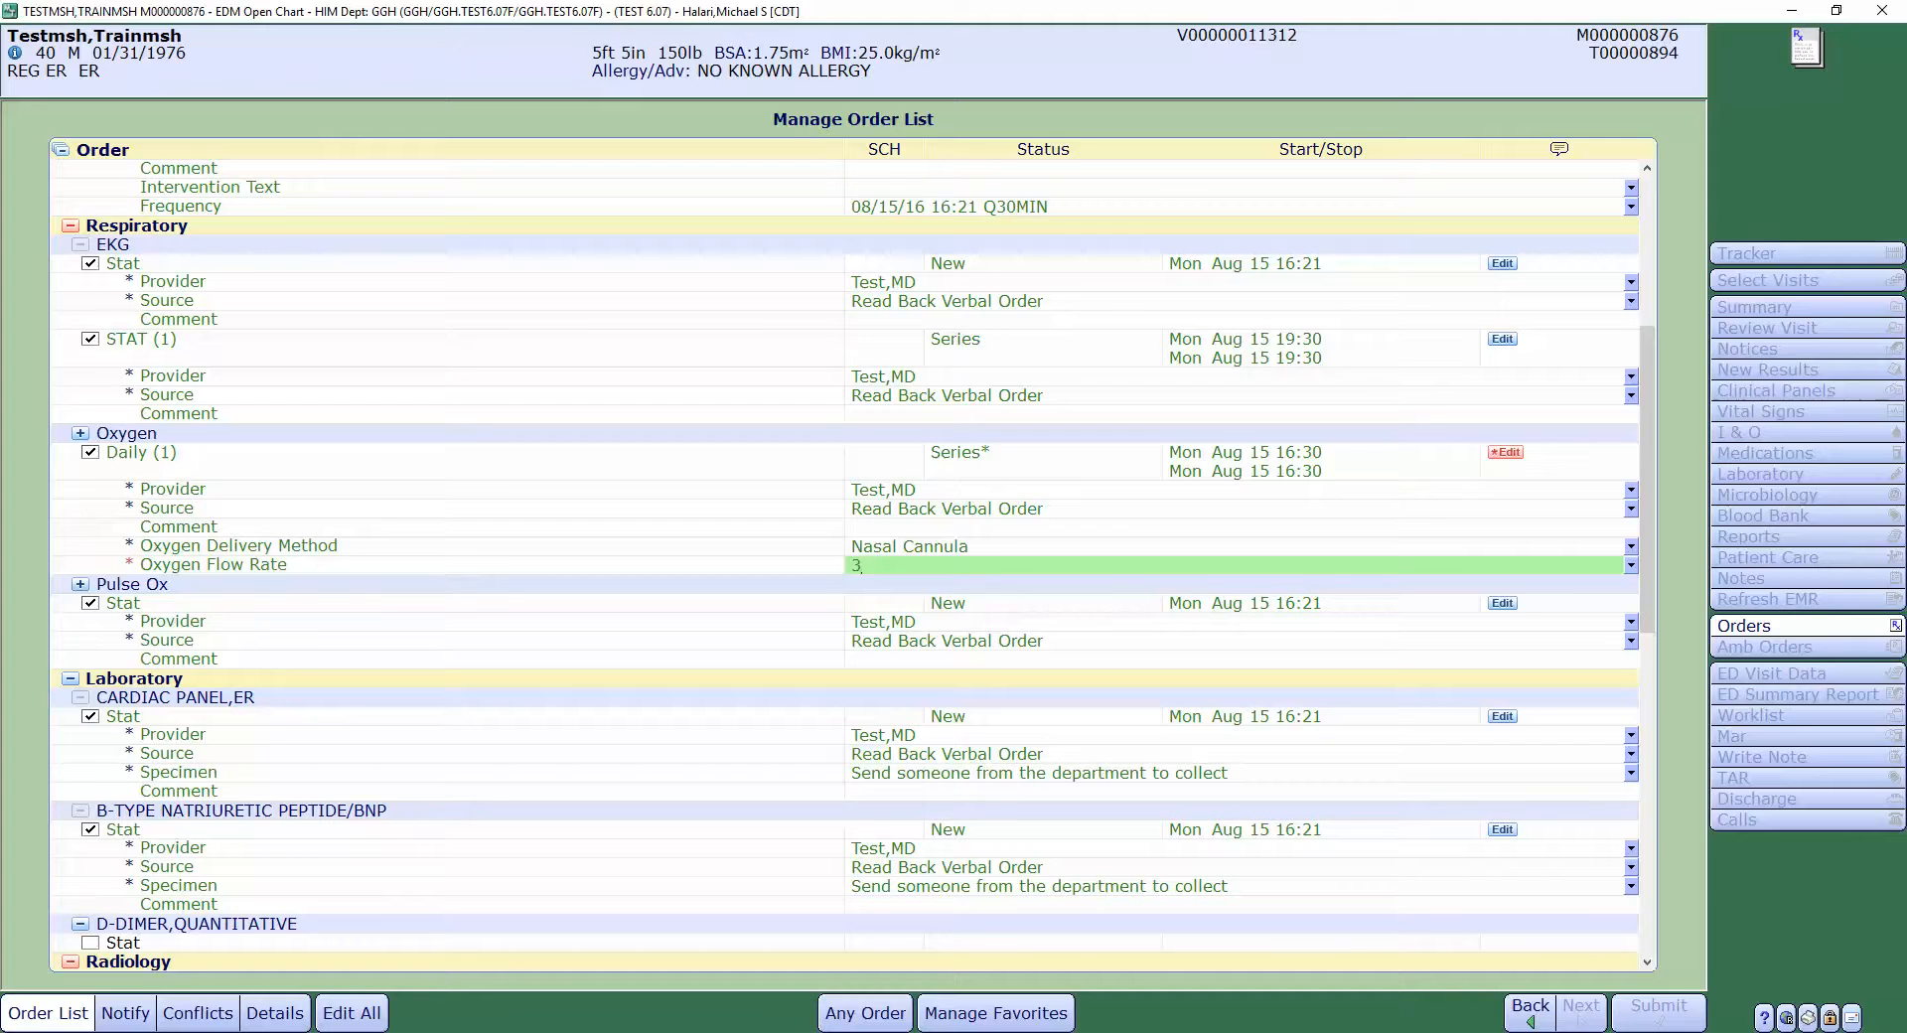
{"action": "key", "text": "Return"}
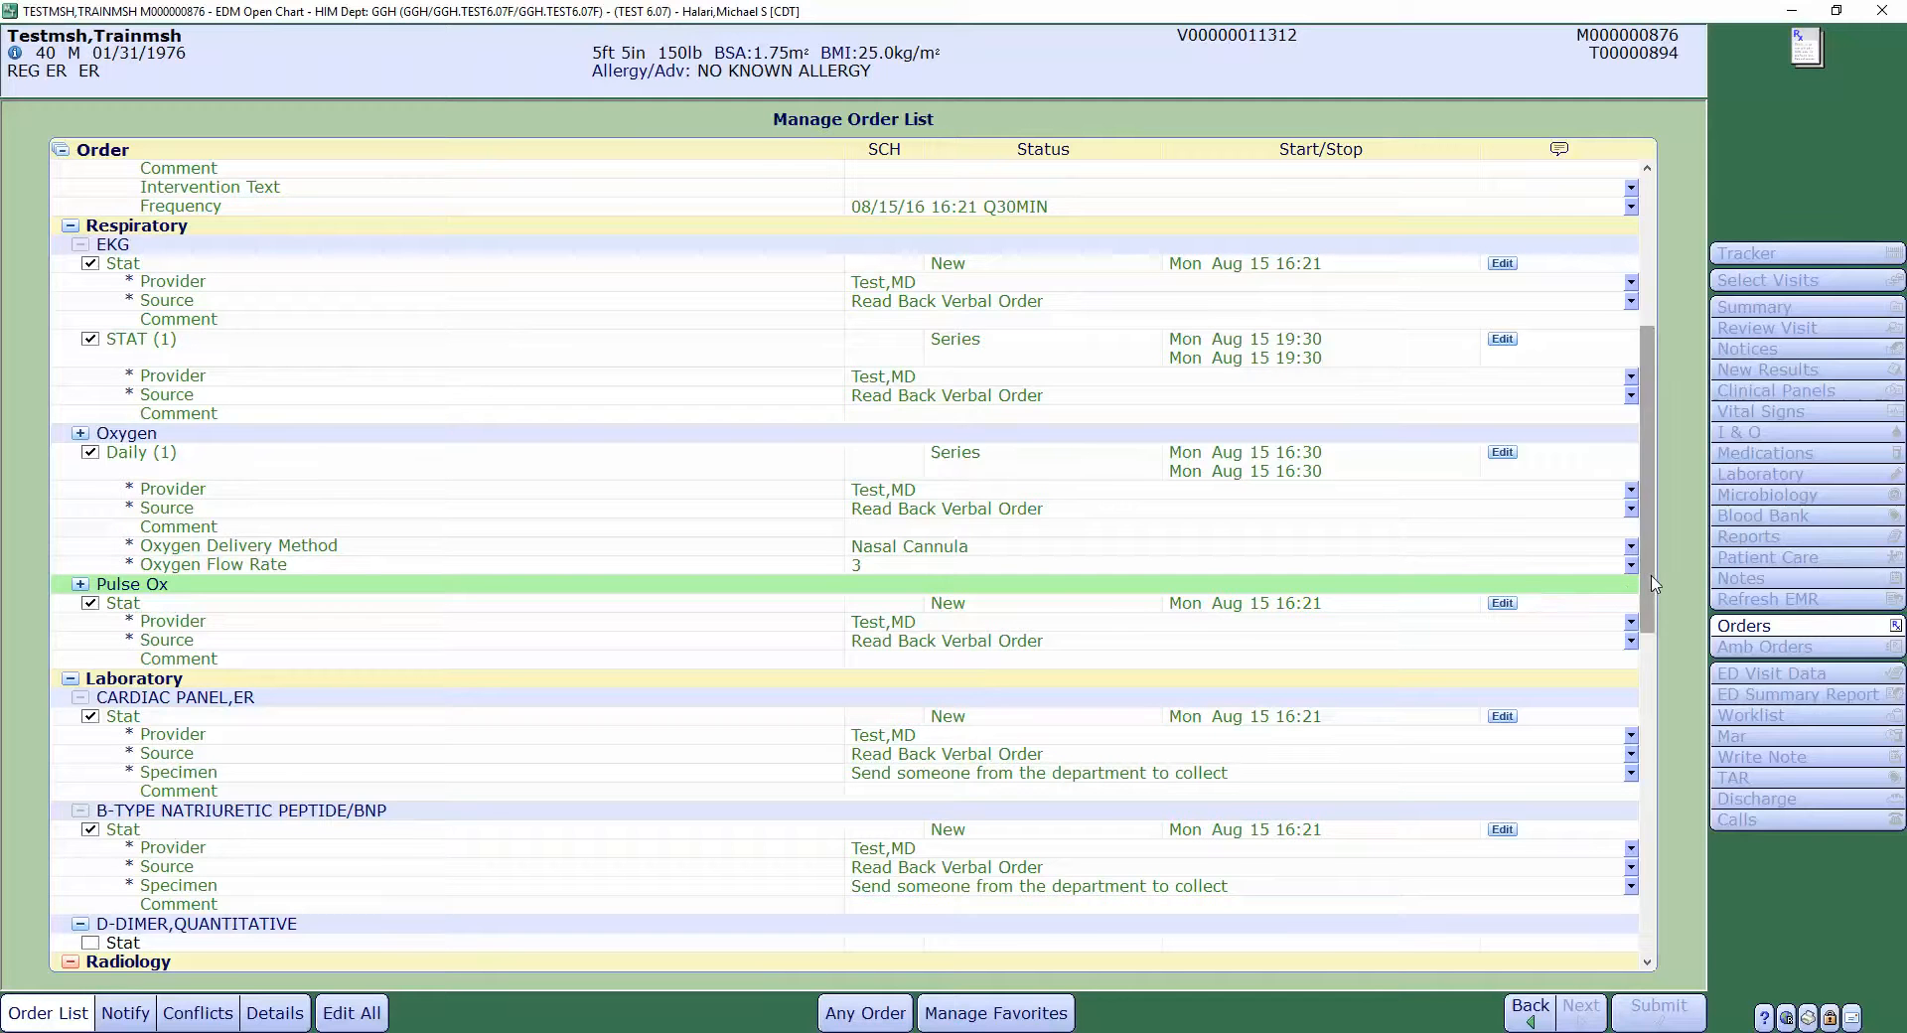
Step: Select the Stat order for D-DIMER,QUANTITATIVE in the Laboratory section
{"action": "scroll", "coordinate": [327, 633], "scroll_direction": "down", "scroll_amount": 7}
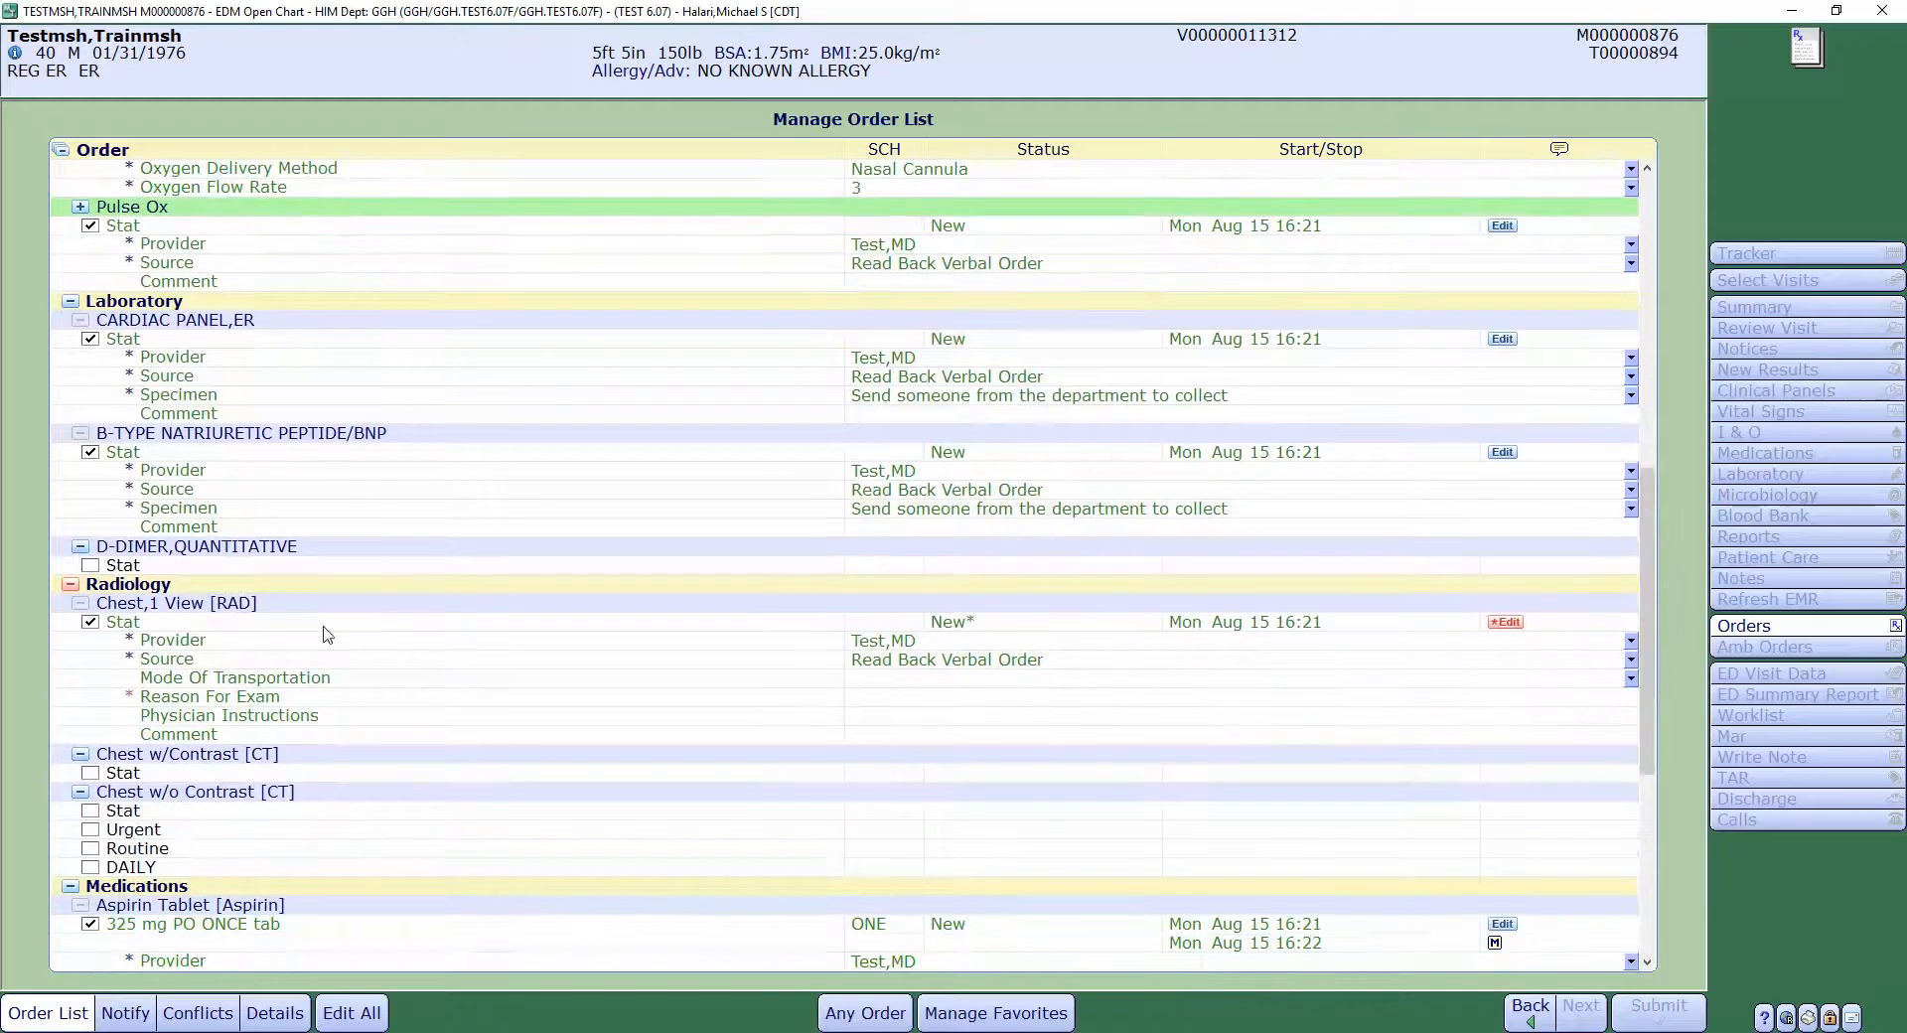
{"action": "left_click", "coordinate": [91, 565]}
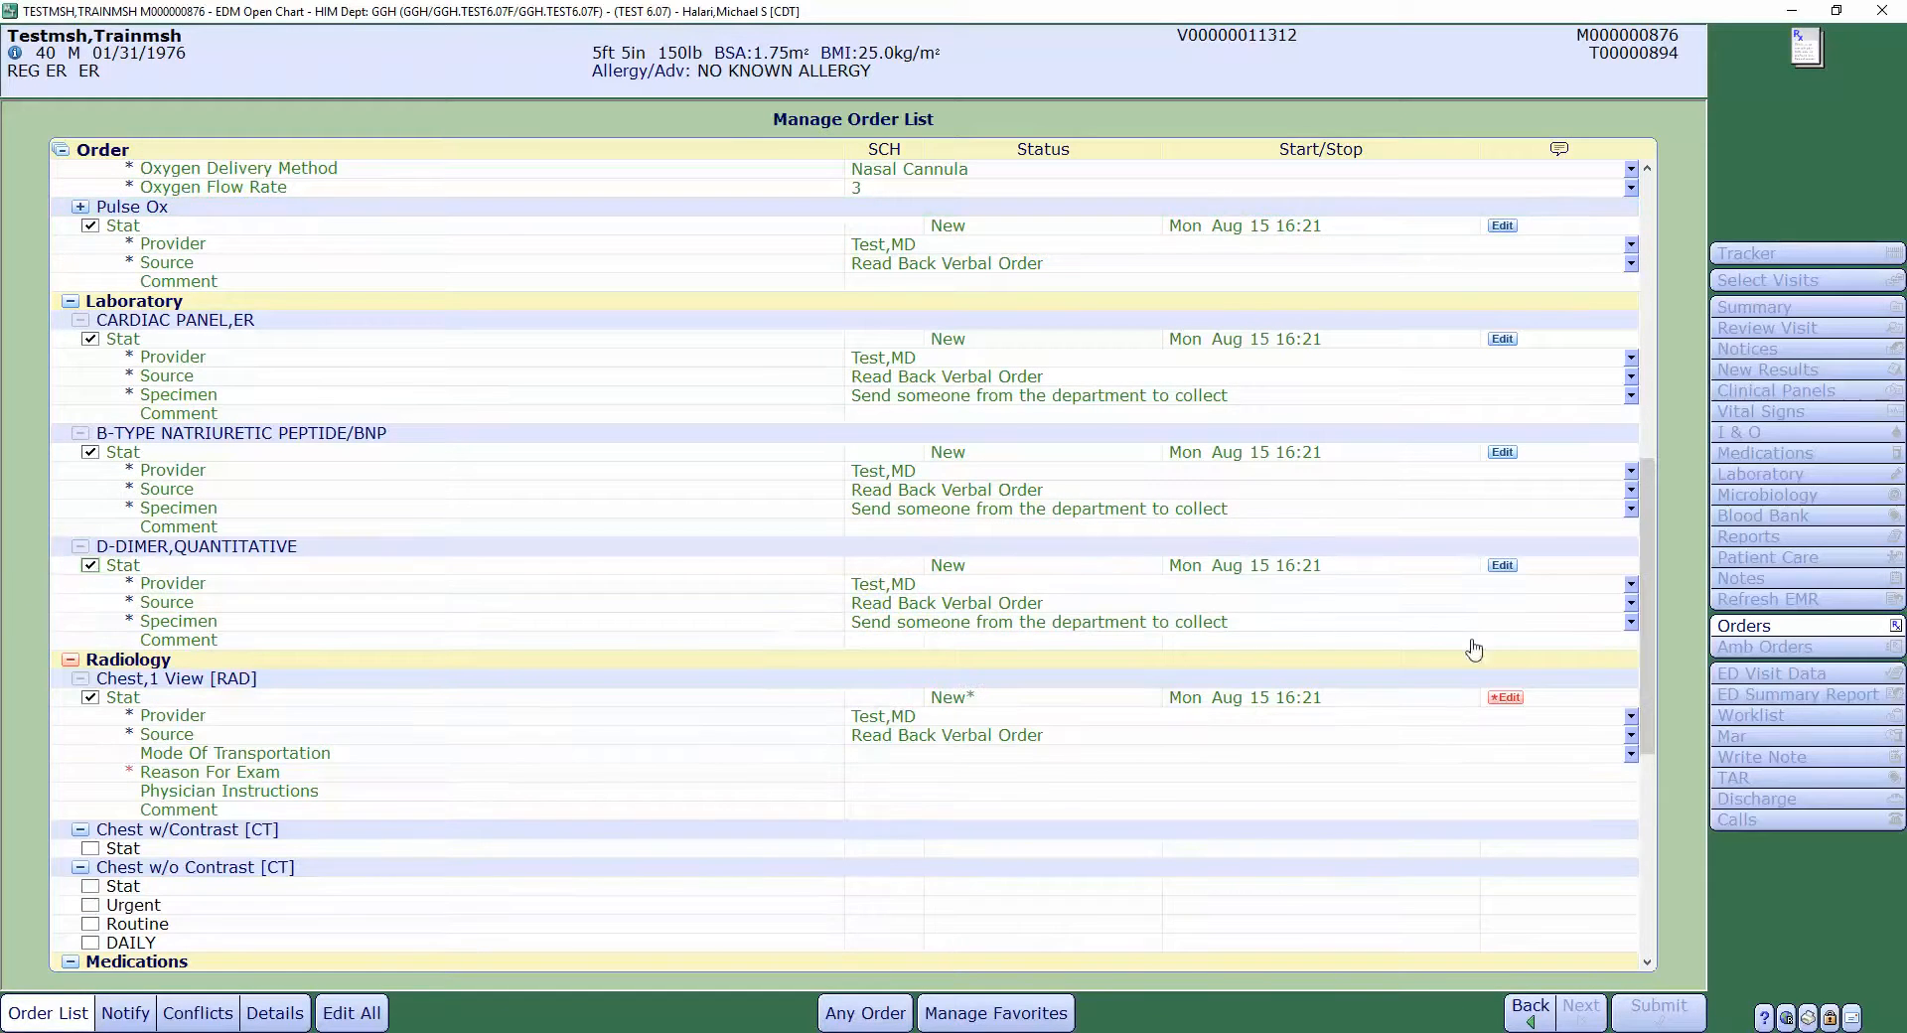
Step: Enter "Chest Pain" as the Reason For Exam on the Stat Chest,1 View order in the Radiology section
{"action": "left_click_drag", "start_coordinate": [1647, 661], "coordinate": [1659, 761]}
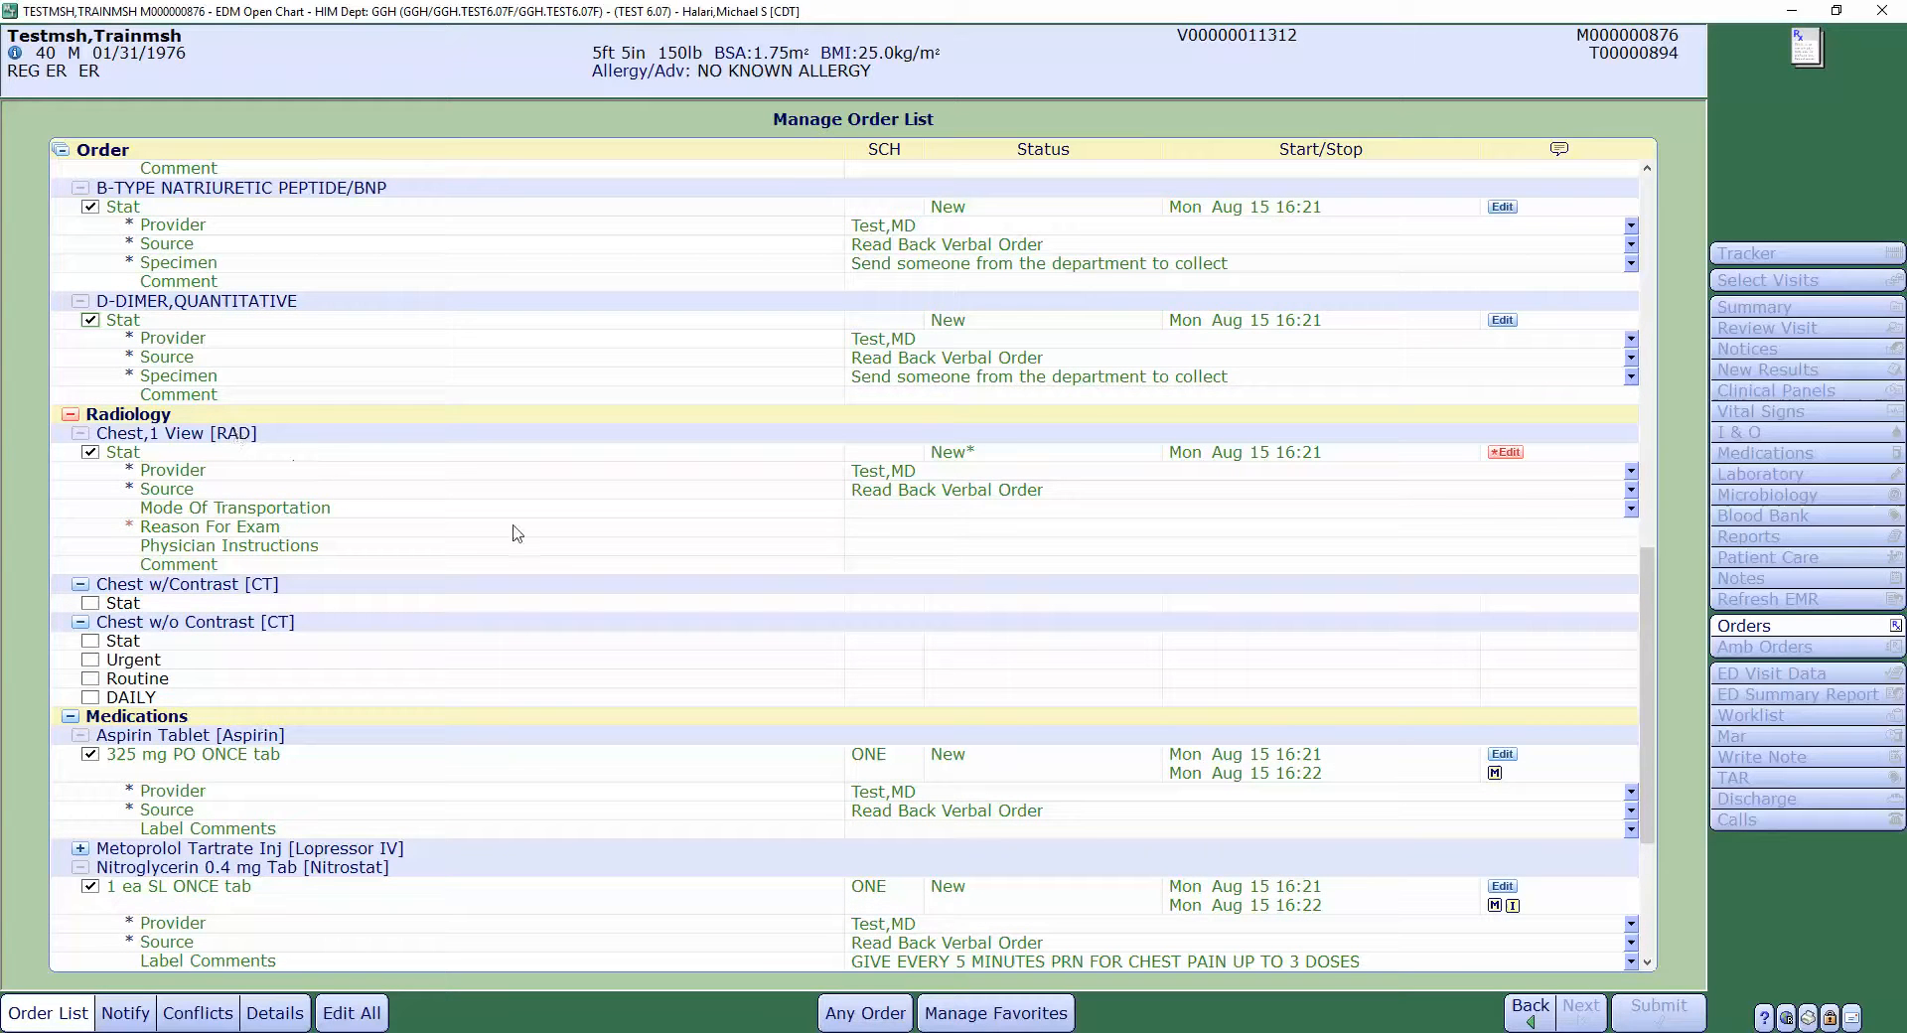
{"action": "left_click", "coordinate": [874, 532]}
{"action": "type", "text": "Chest Pain"}
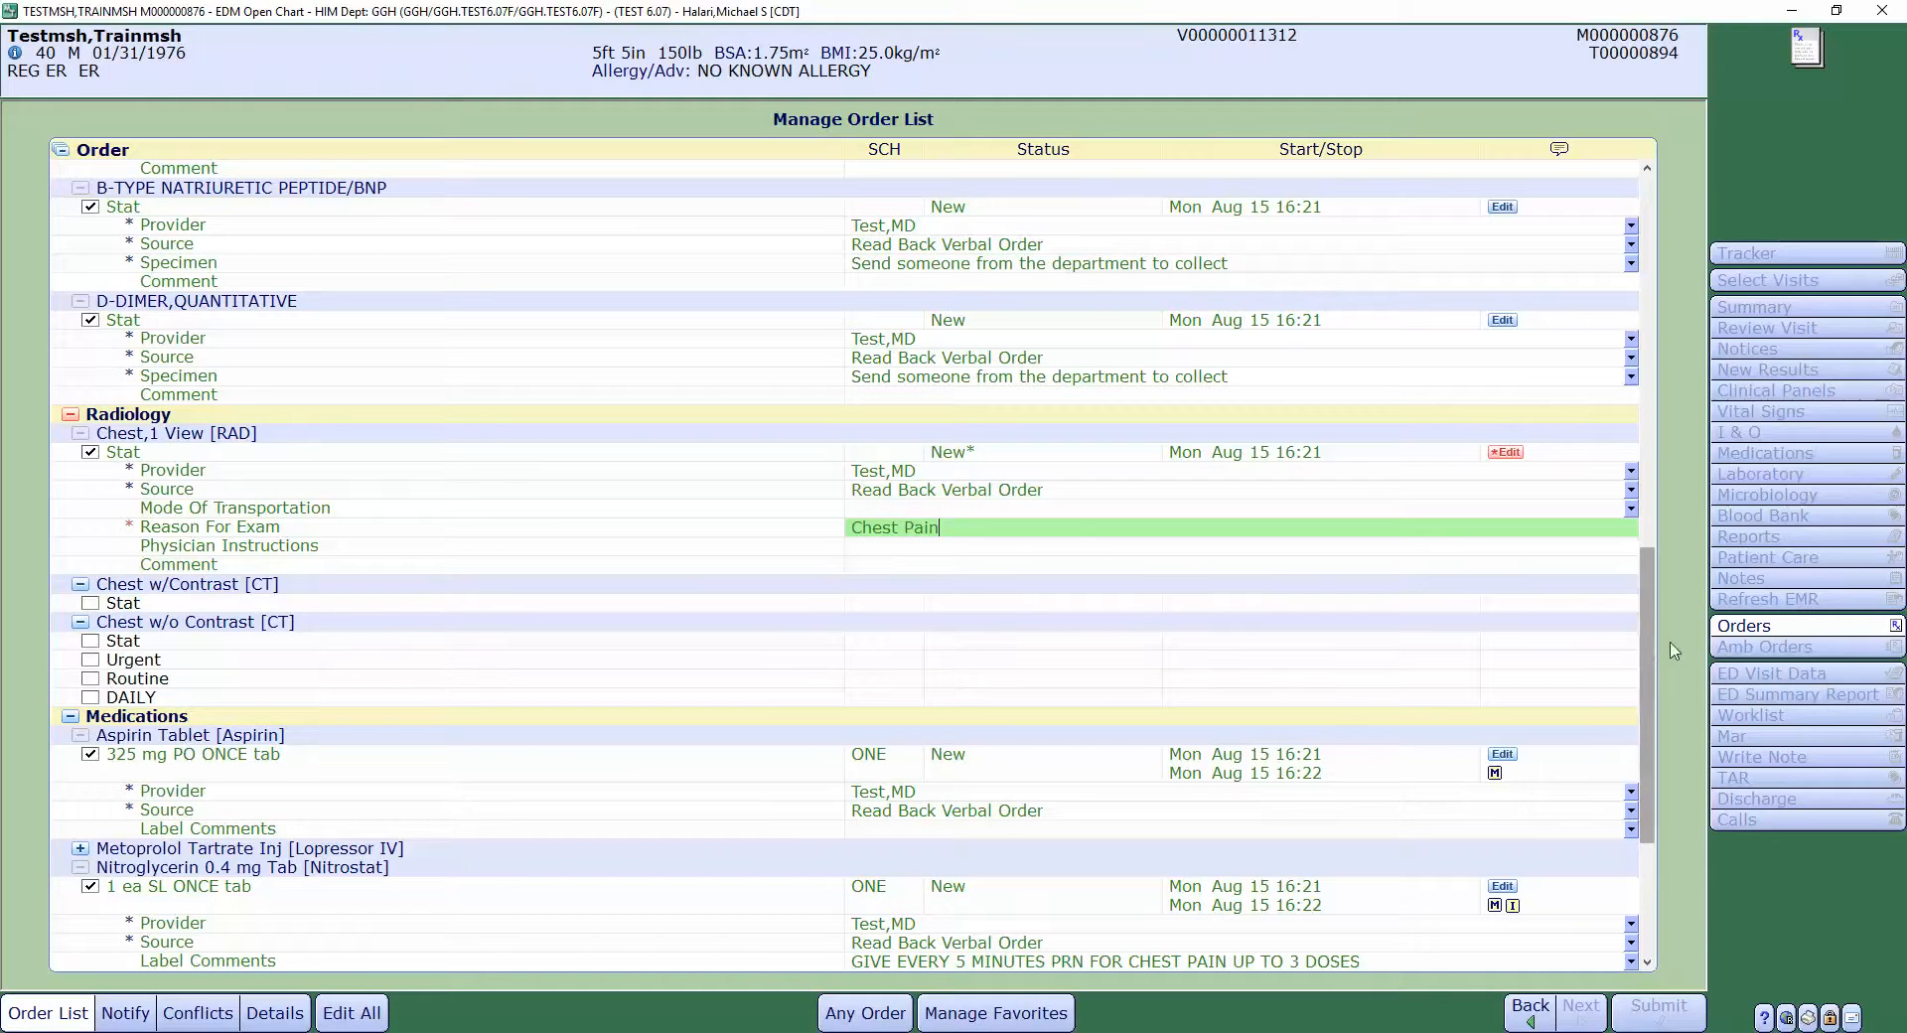
Step: Select the 4 mg IV ONCE order for Ondansetron Inj, and expand and collapse the Metoprolol Tartrate Inj entry under Medications
{"action": "scroll", "coordinate": [1520, 768], "scroll_direction": "down", "scroll_amount": 5}
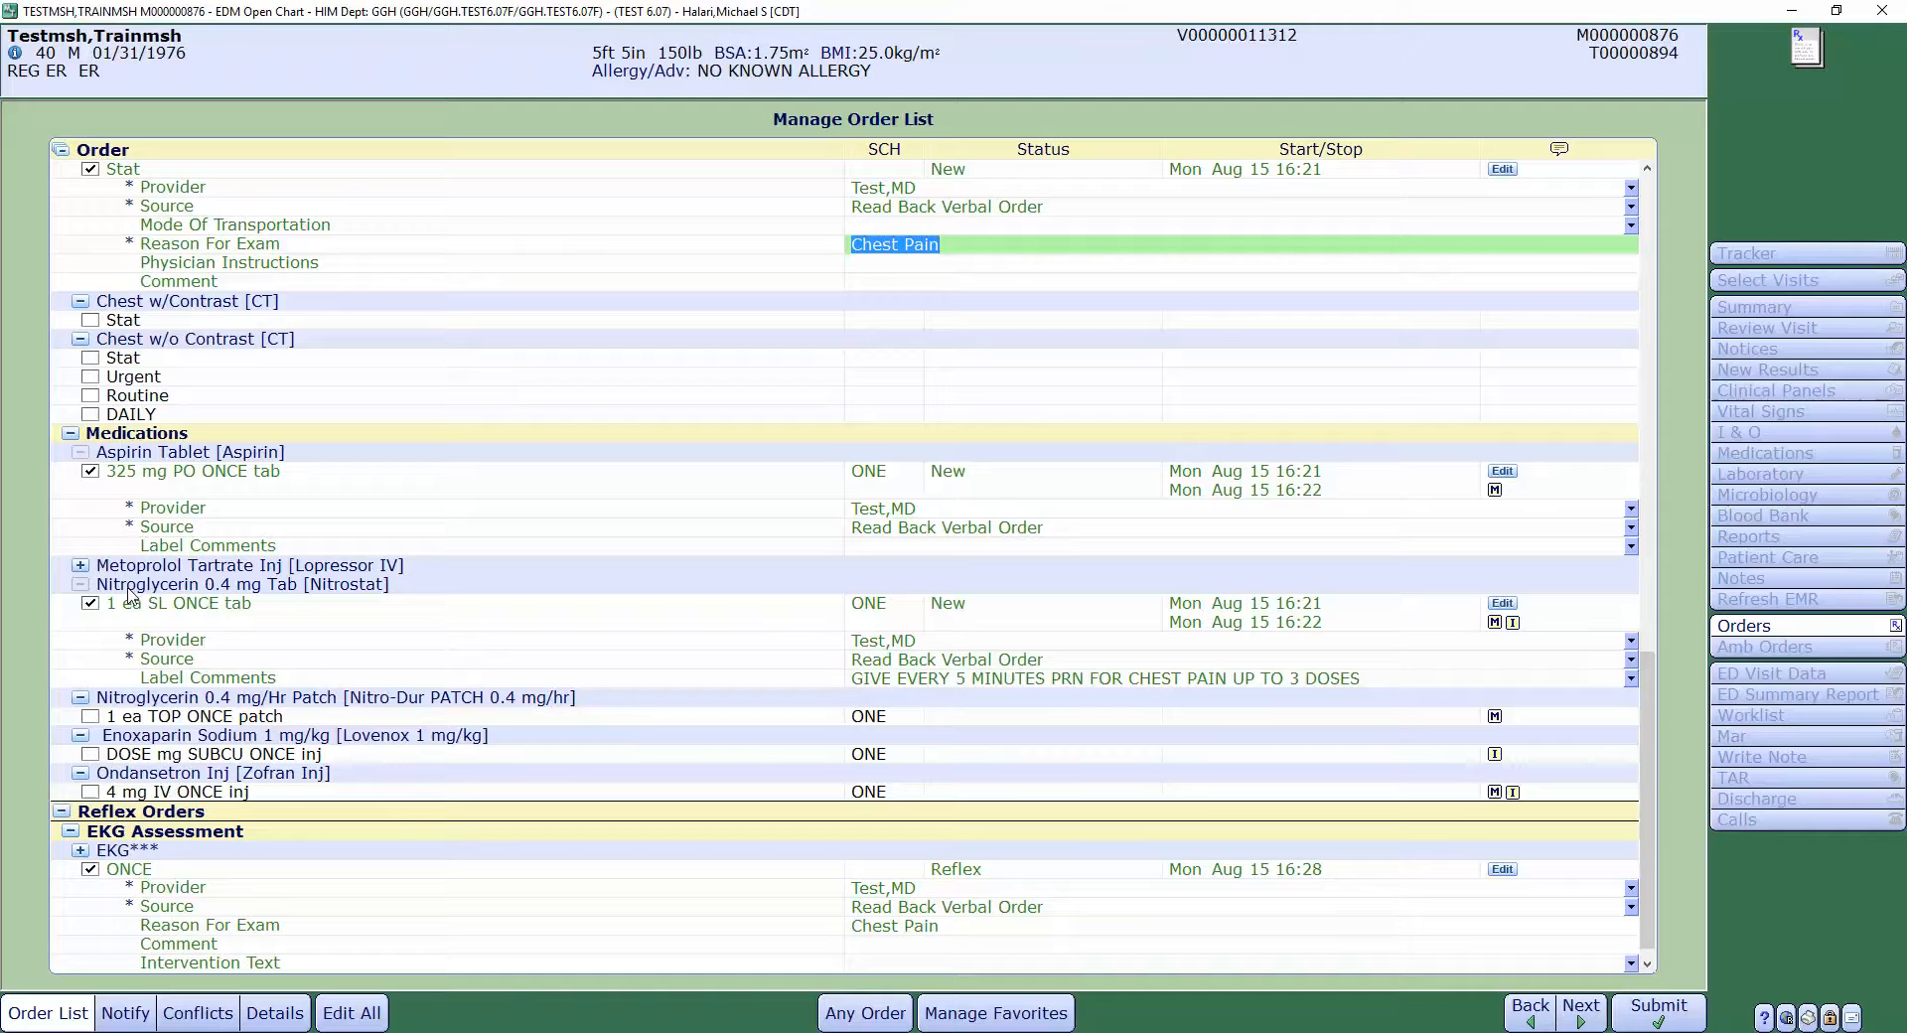
{"action": "left_click", "coordinate": [90, 792]}
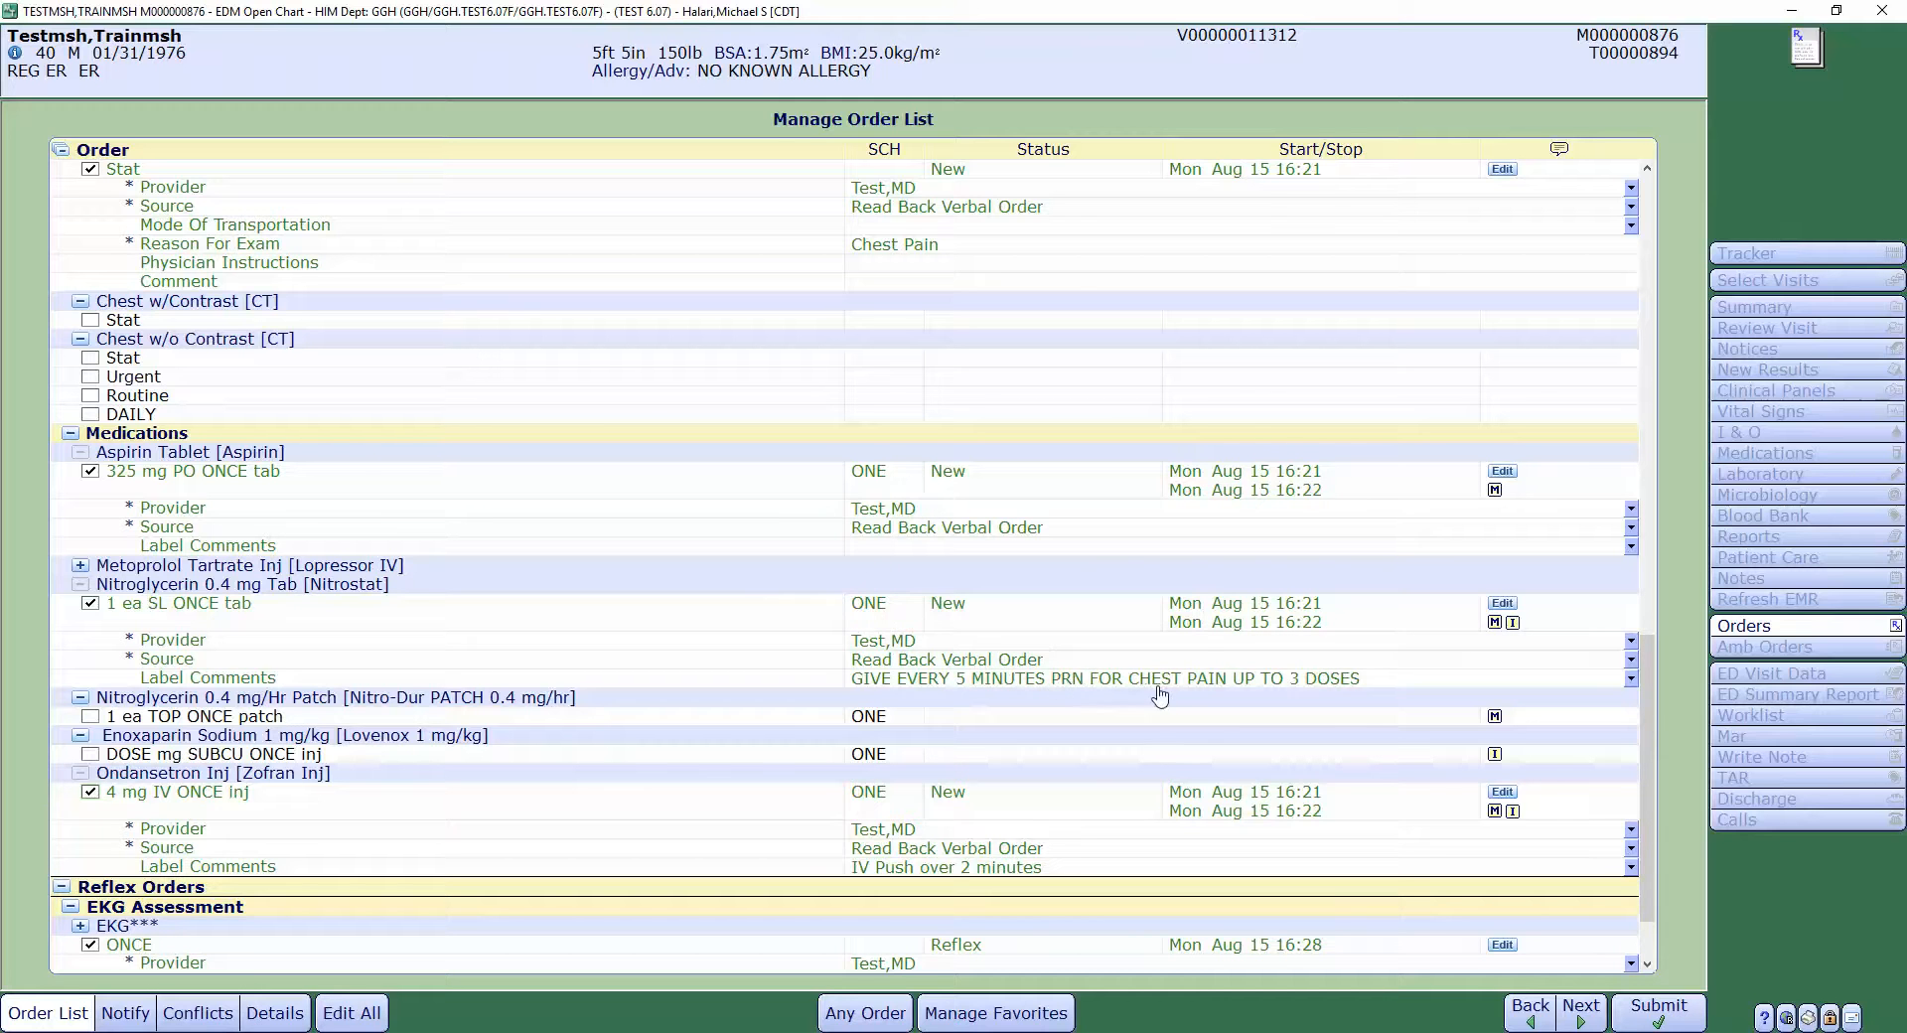
{"action": "left_click", "coordinate": [80, 566]}
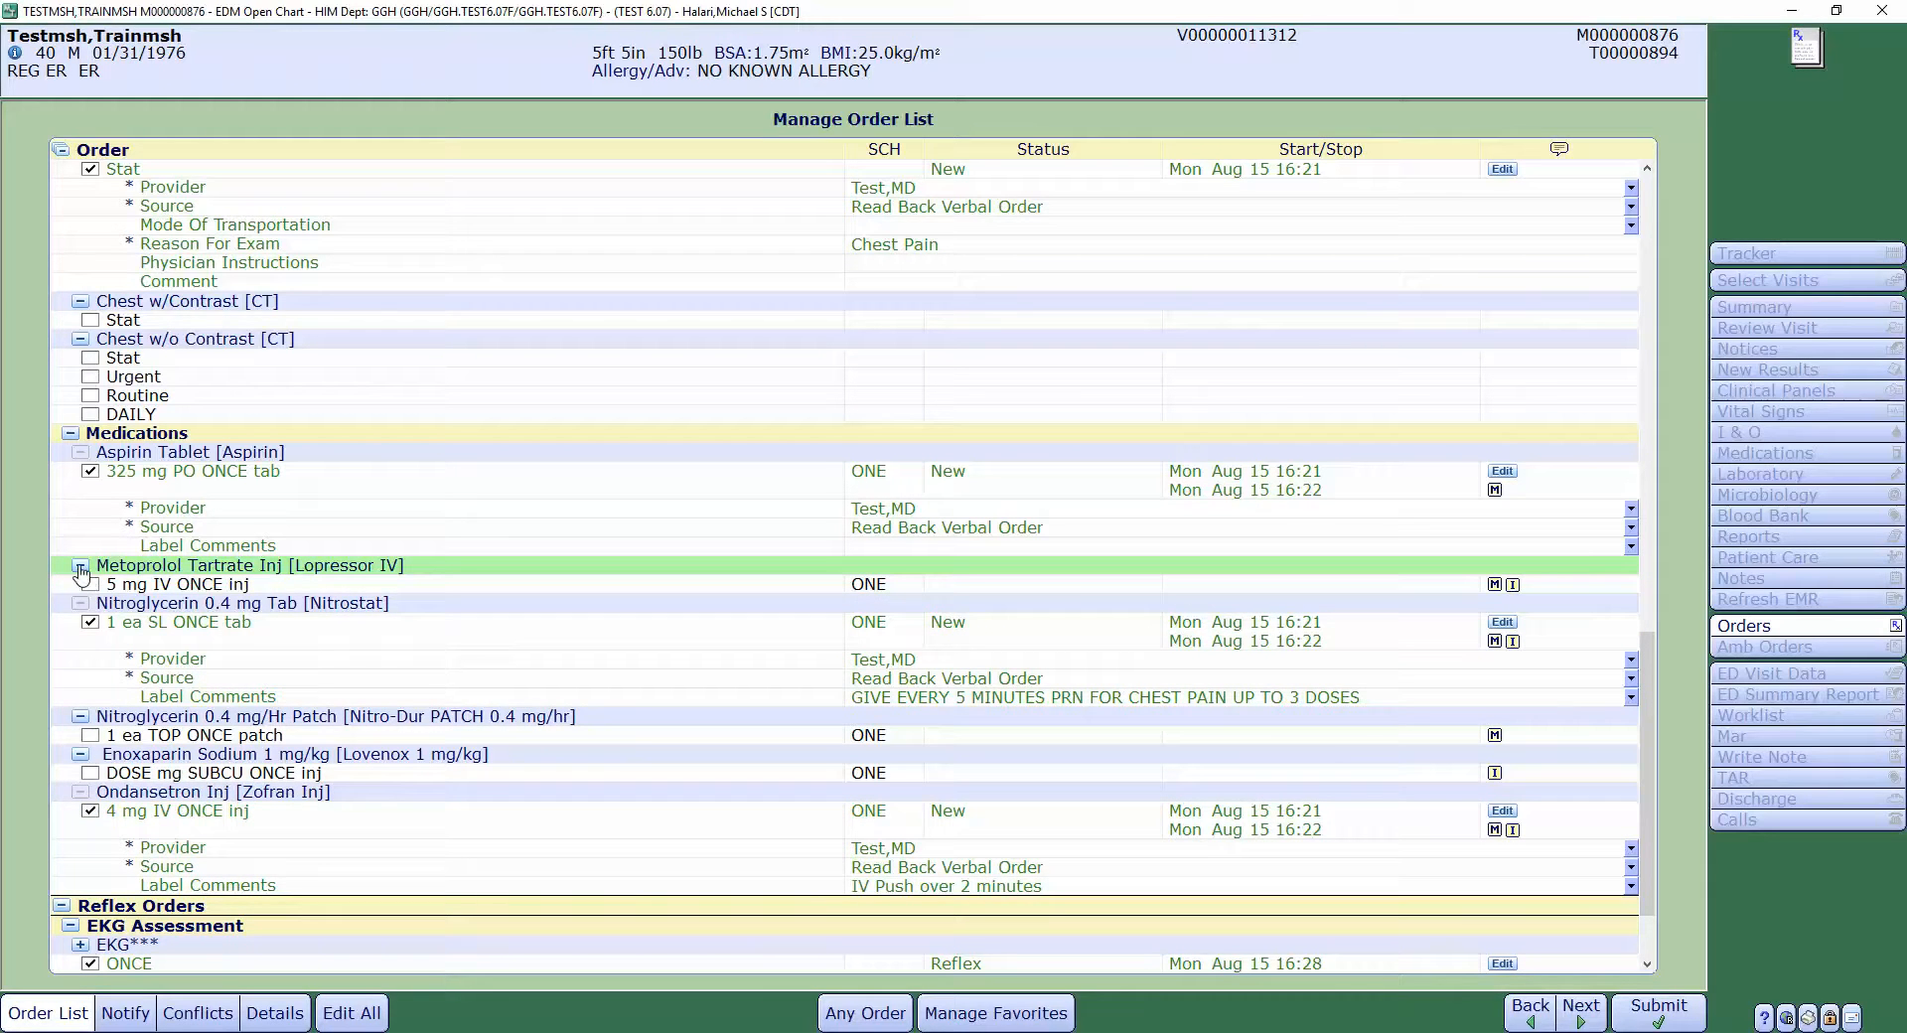
{"action": "left_click", "coordinate": [80, 566]}
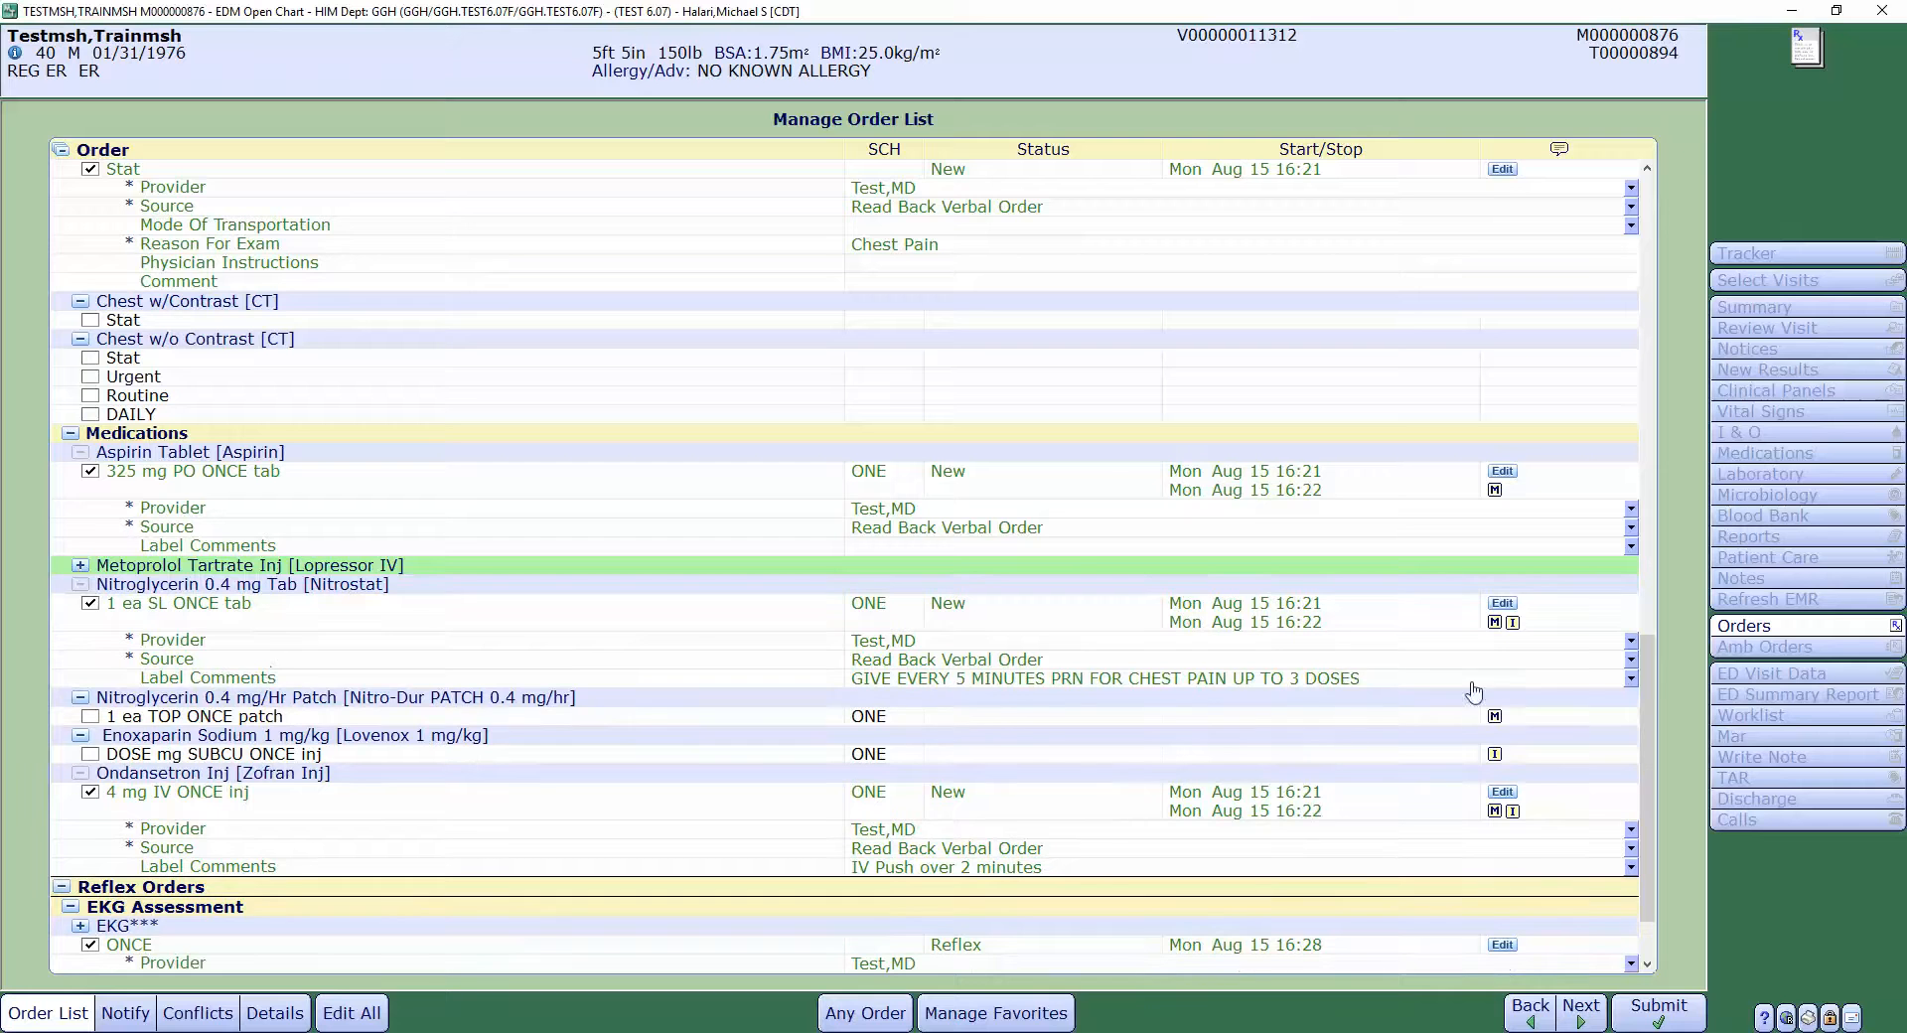
Step: Search any order by name for "Cbc", clear the search without choosing an order, and return to the order list
{"action": "left_click_drag", "start_coordinate": [1648, 735], "coordinate": [1648, 773]}
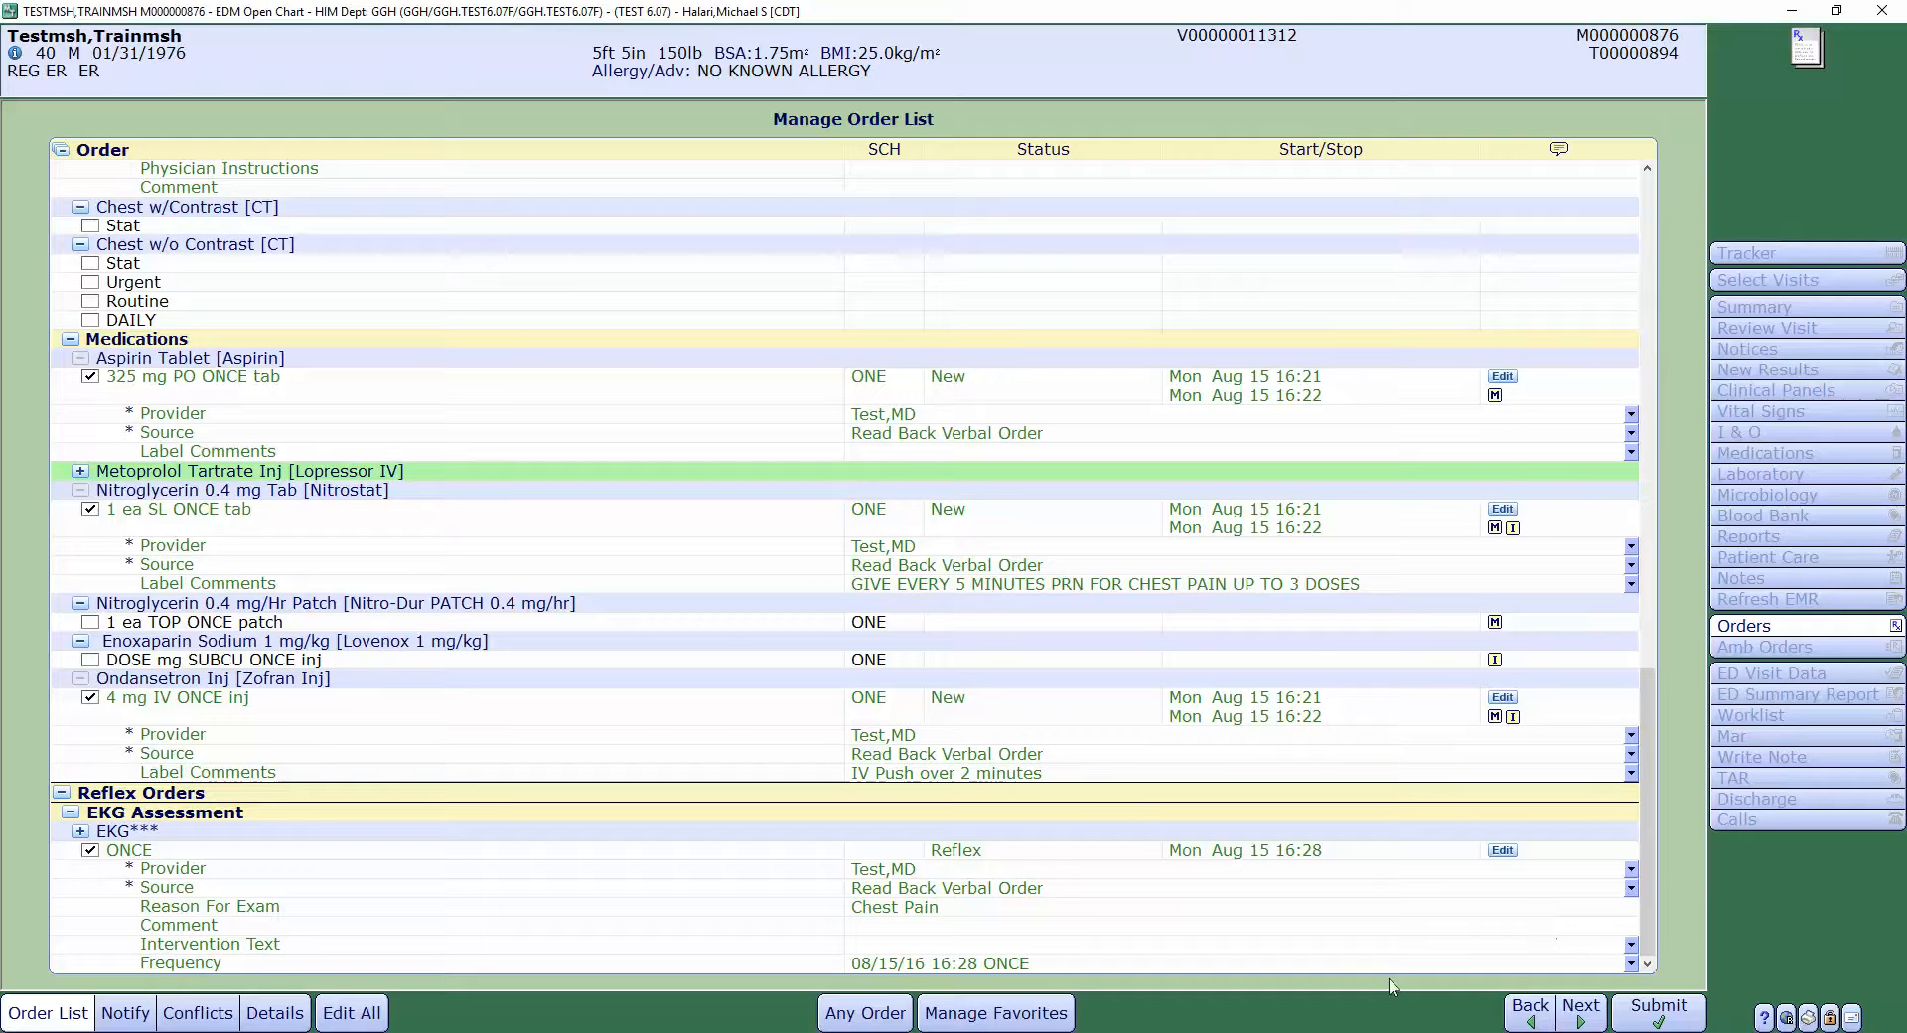
{"action": "left_click", "coordinate": [870, 1013]}
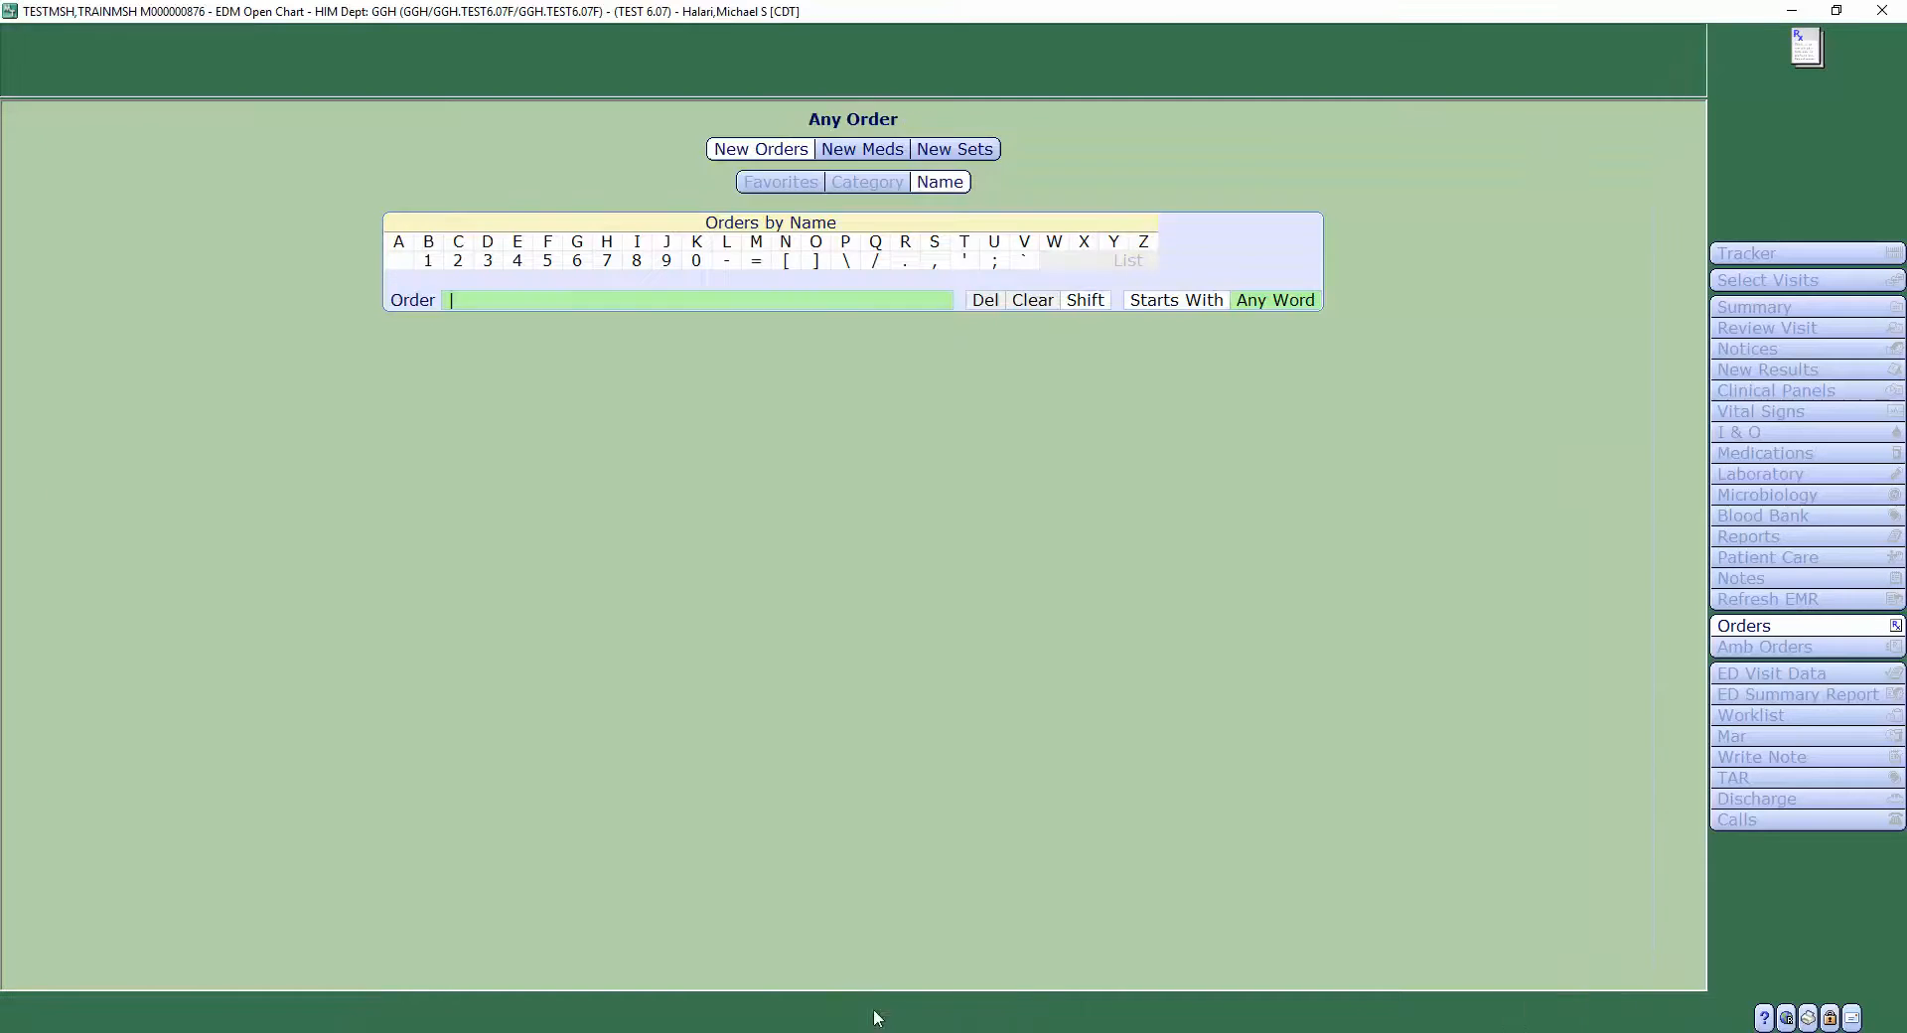
{"action": "type", "text": "Cbc"}
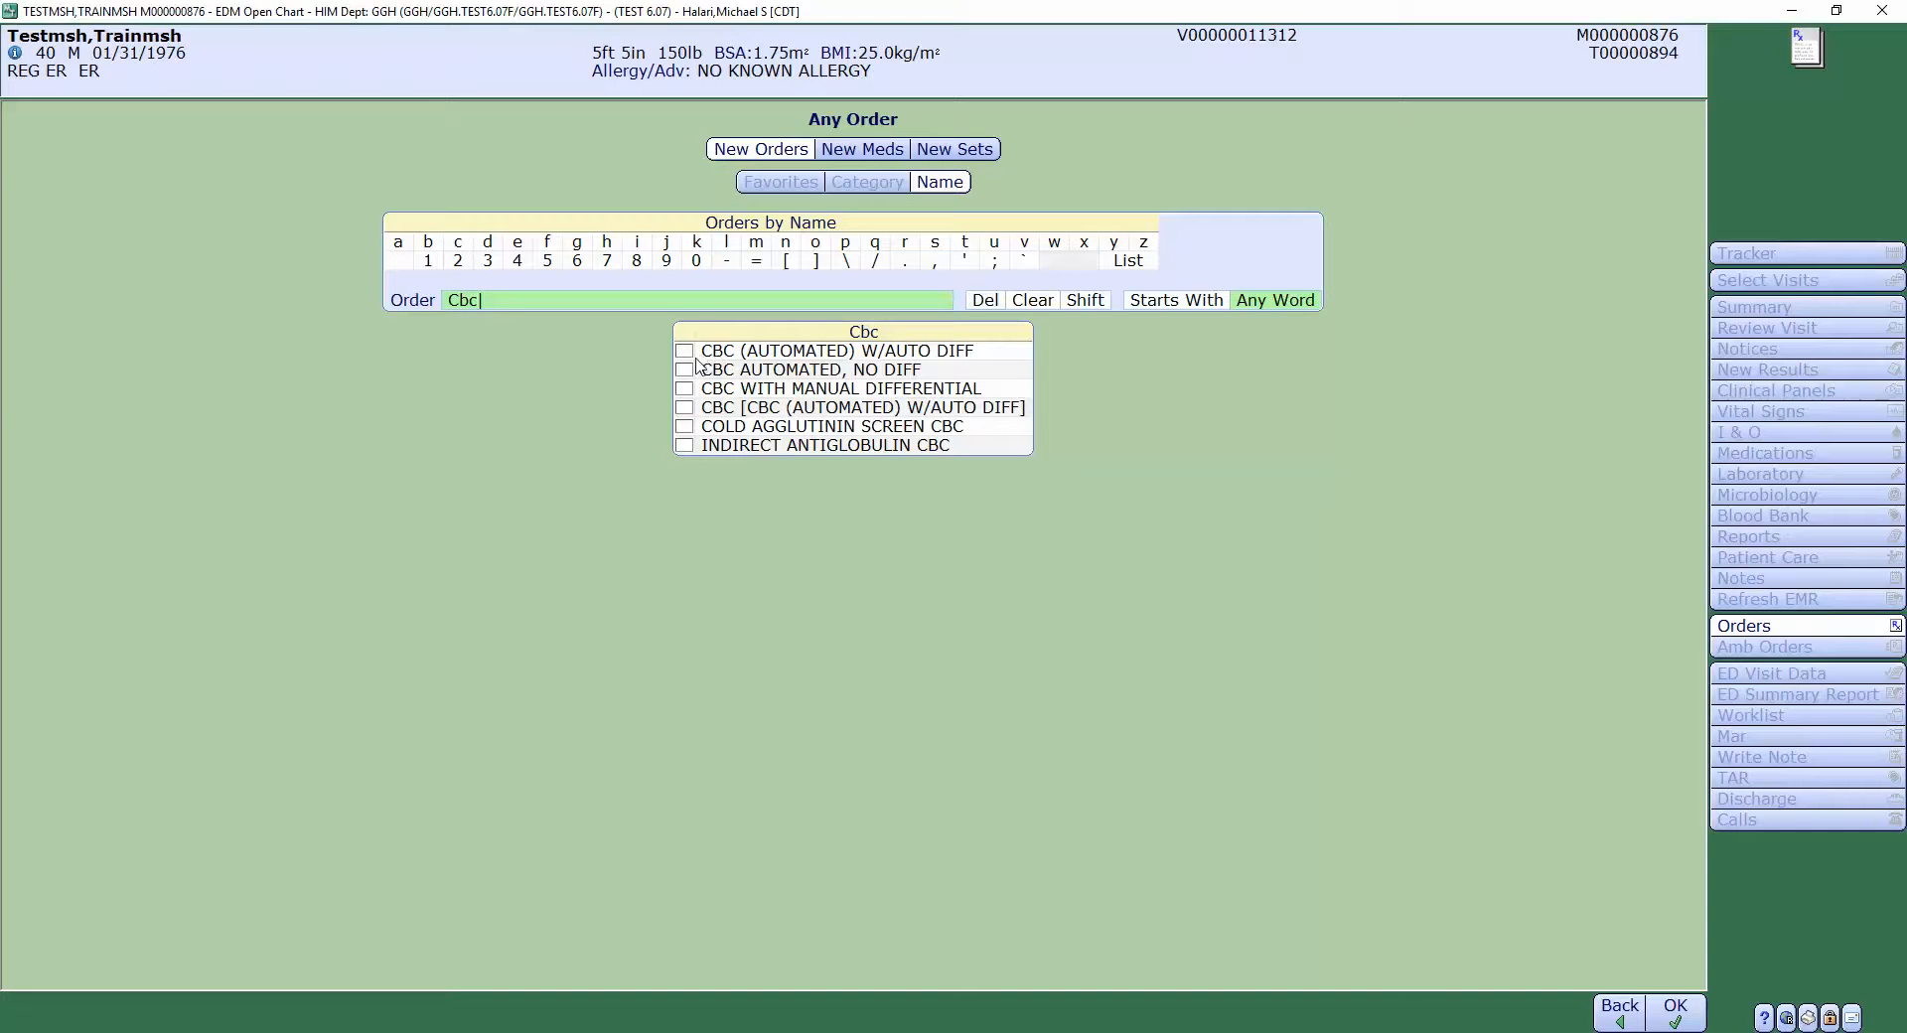
{"action": "key", "text": "BackSpace"}
{"action": "key", "text": "BackSpace"}
{"action": "key", "text": "BackSpace"}
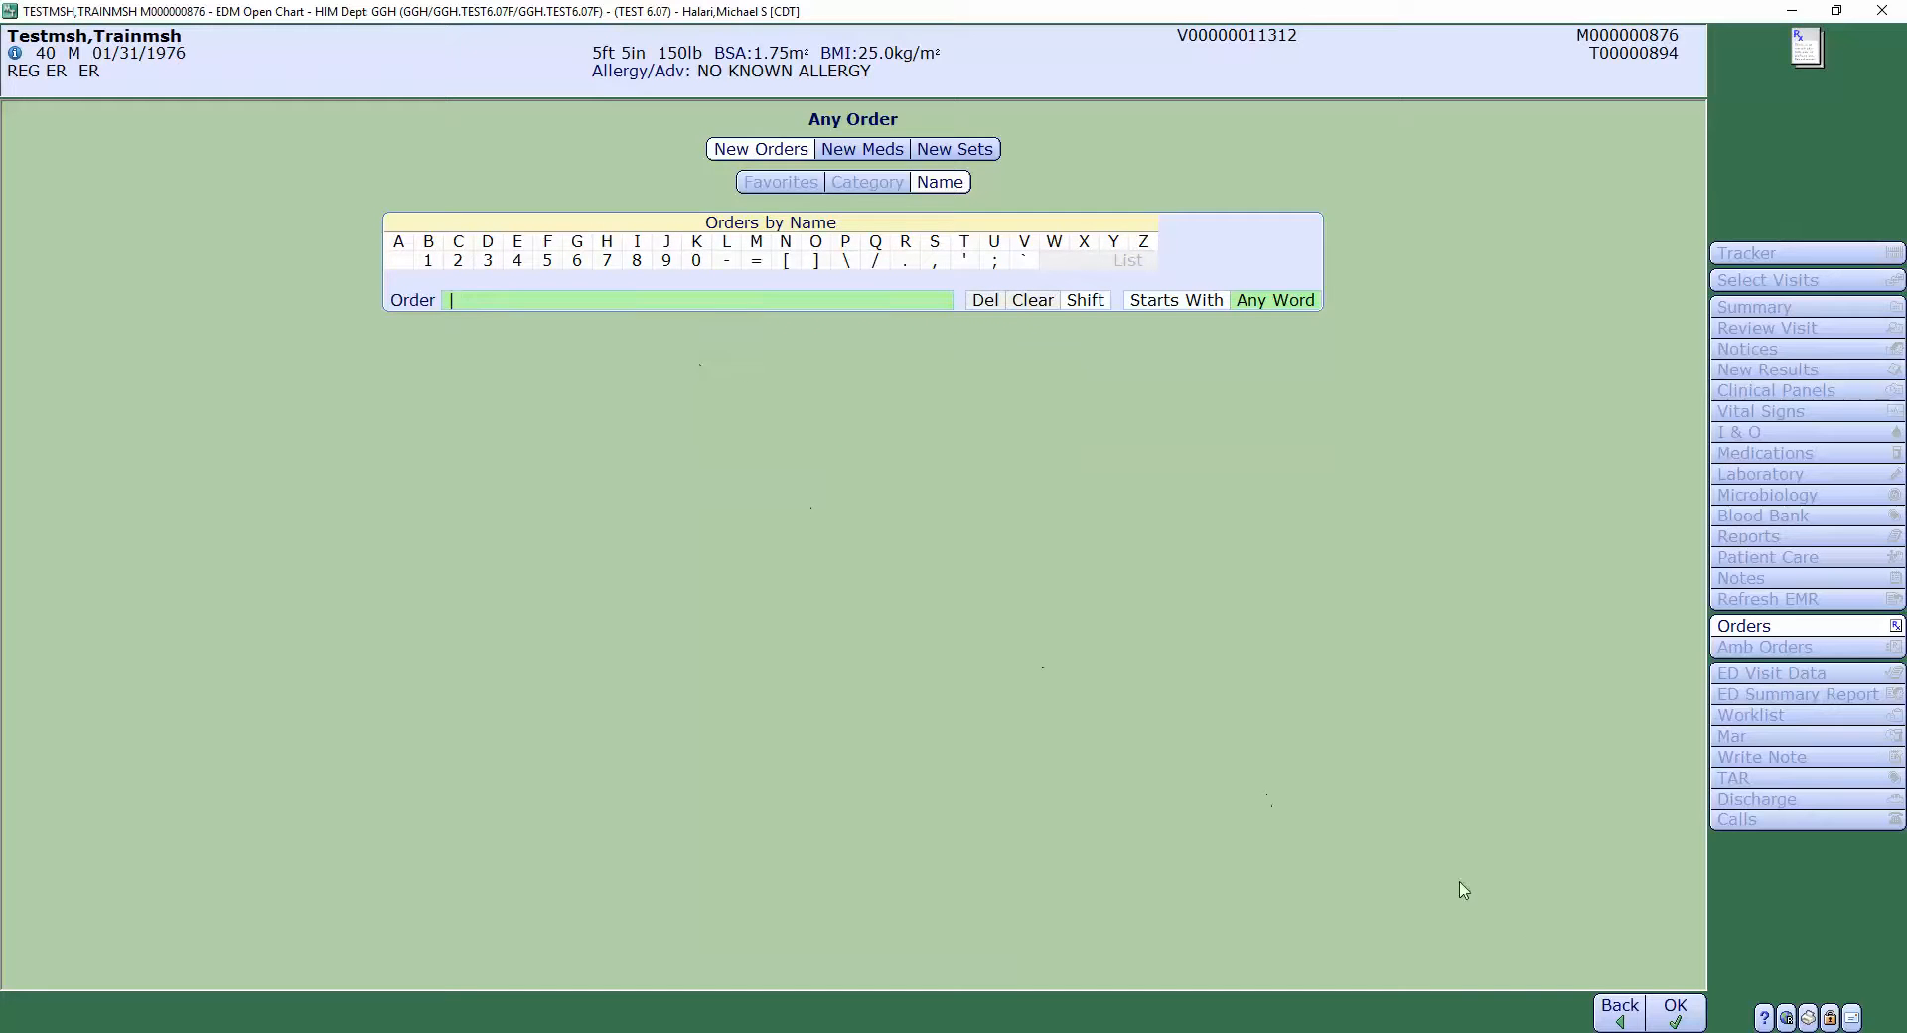
{"action": "left_click", "coordinate": [1610, 1015]}
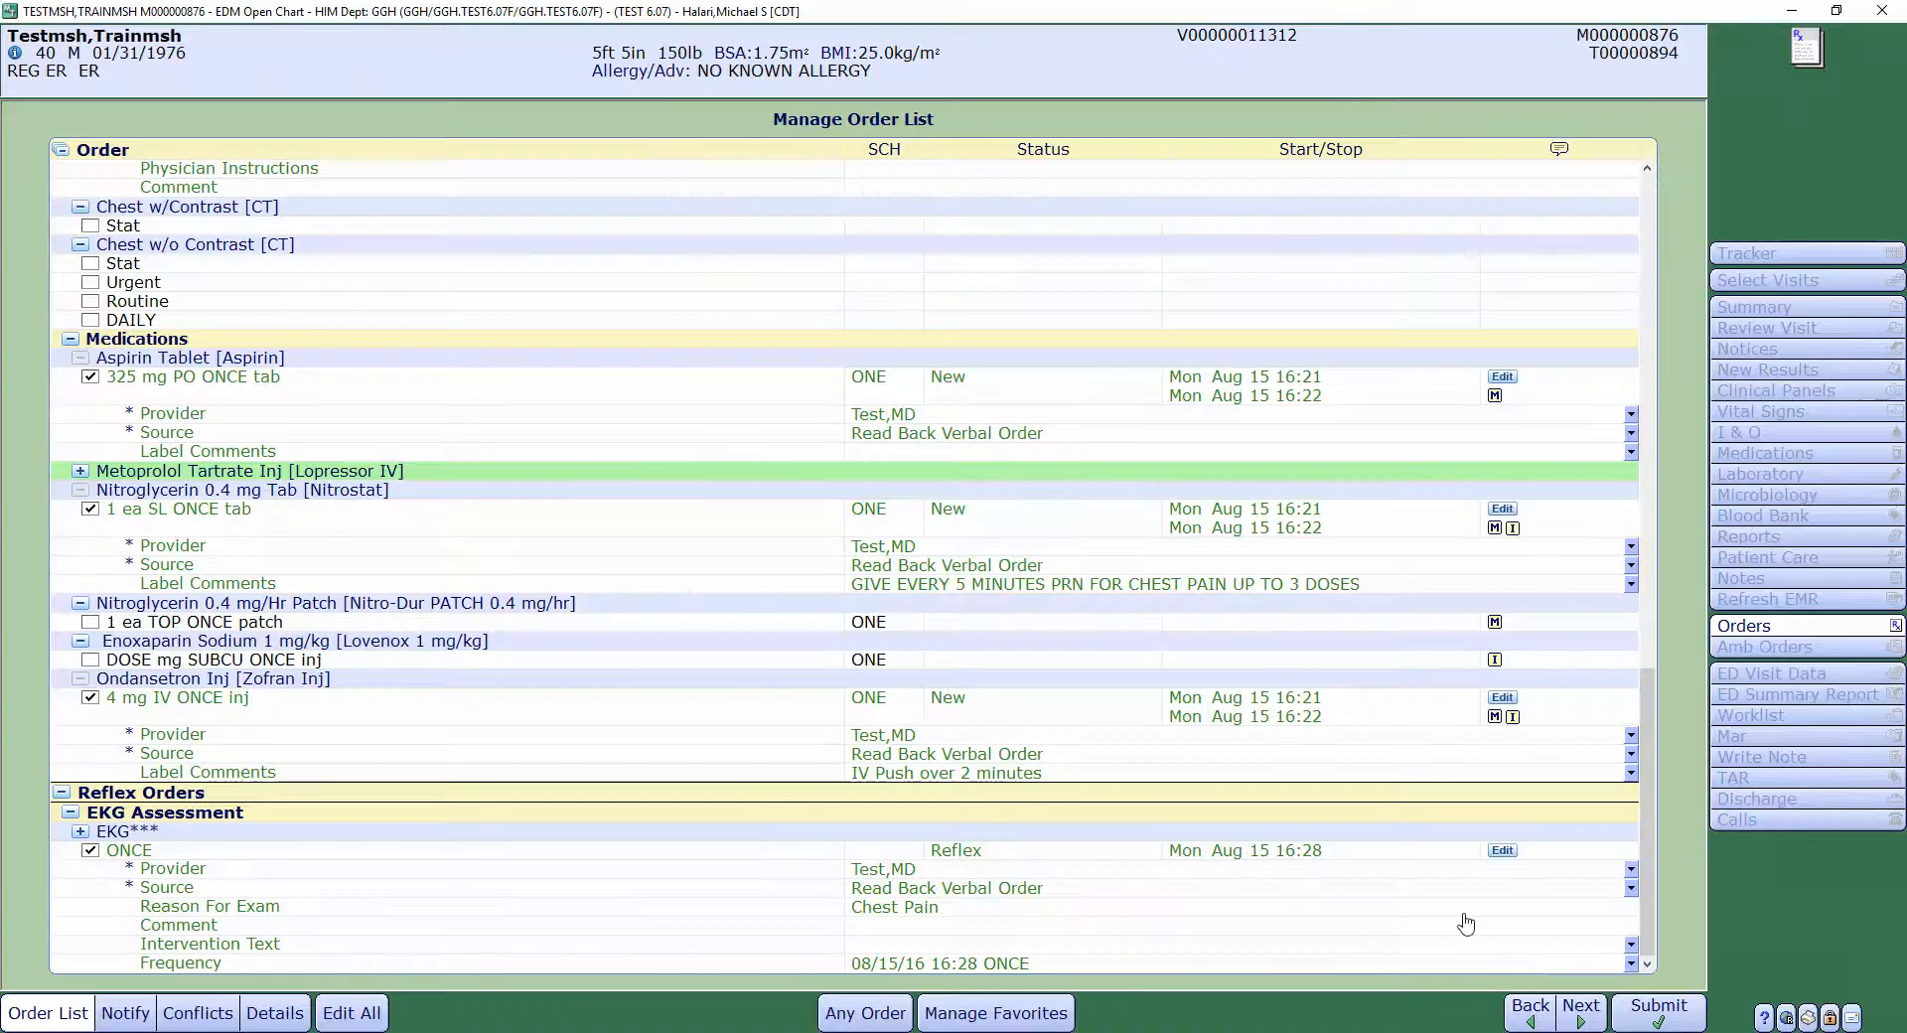